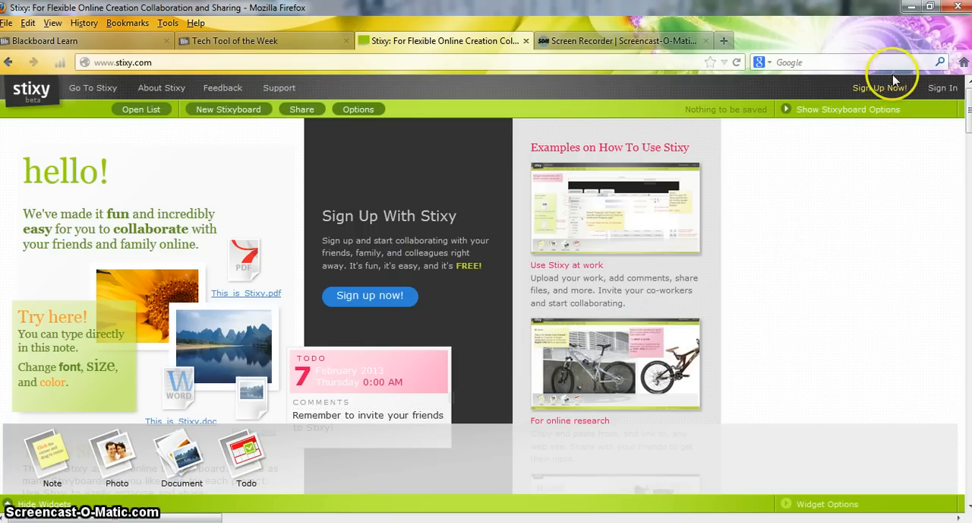
Sign in to Stixy with the account e-mail and password, and dismiss the browser's offer to remember the password
{"action": "left_click", "coordinate": [943, 88]}
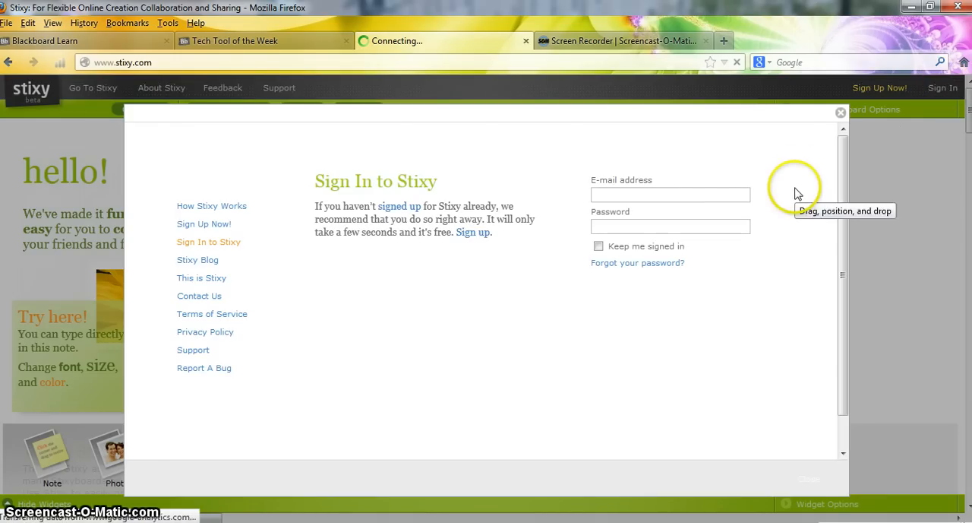
{"action": "type", "text": "mbe"}
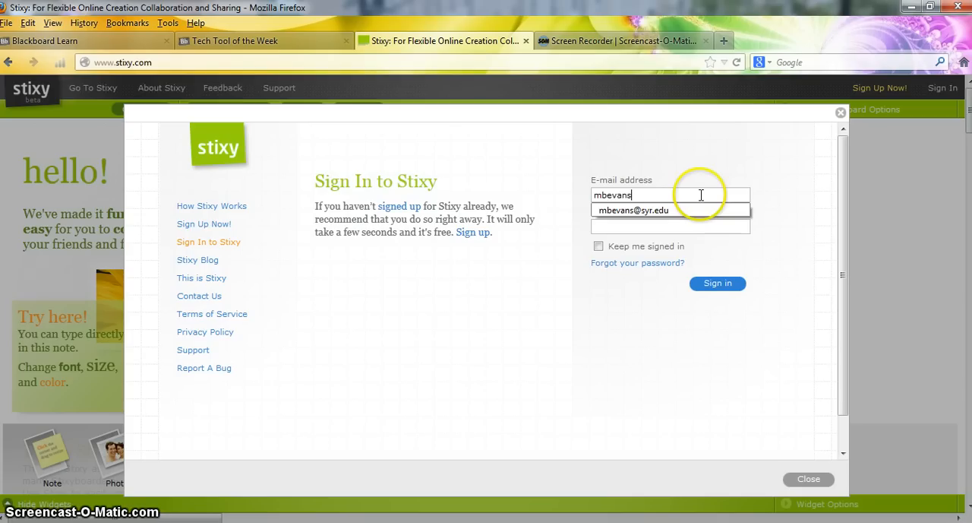
{"action": "type", "text": "vans"}
{"action": "key", "text": "Down"}
{"action": "key", "text": "Tab"}
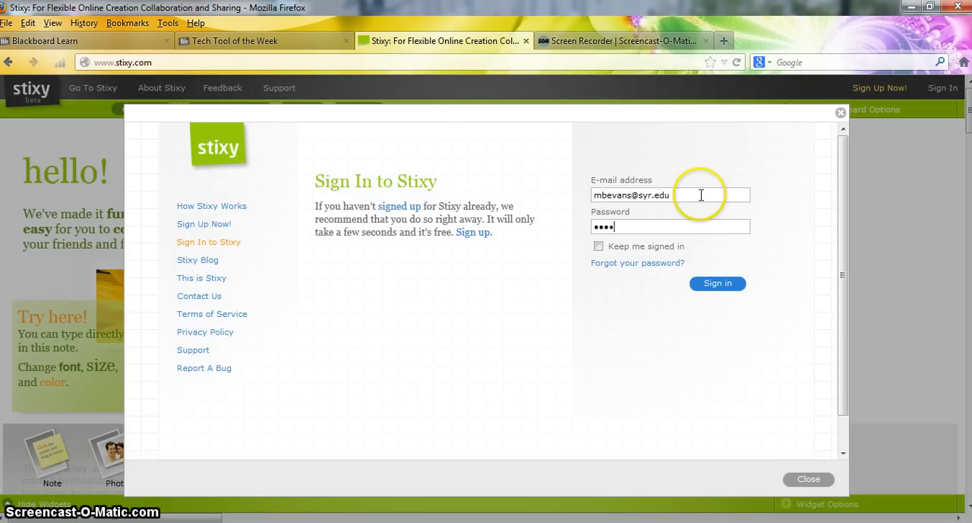
{"action": "left_click", "coordinate": [718, 282]}
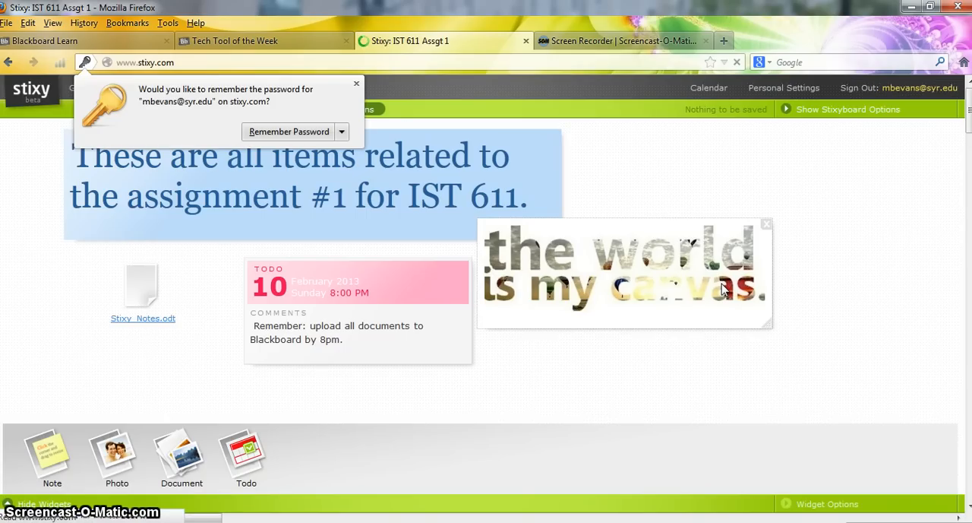
{"action": "left_click", "coordinate": [356, 83]}
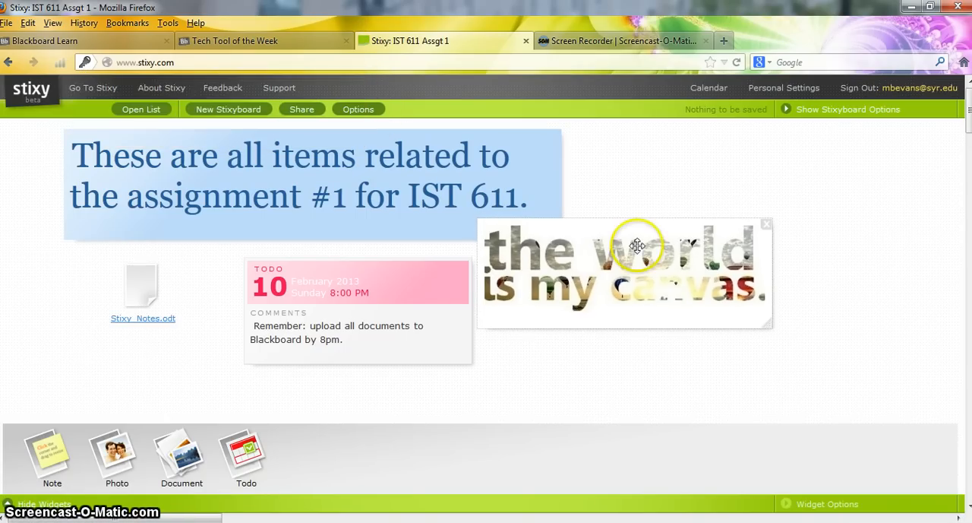
Create a new Stixyboard with the board list open, then hide the list
{"action": "left_click", "coordinate": [146, 110]}
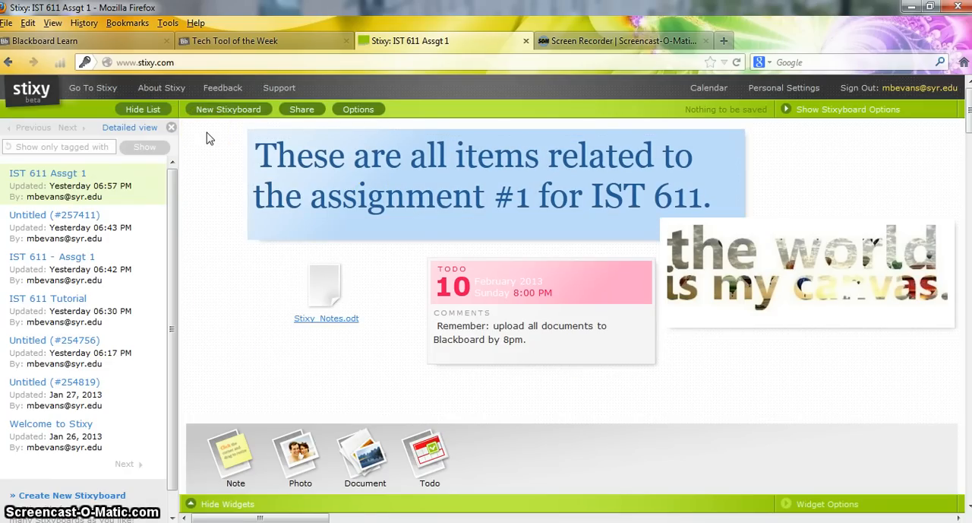
{"action": "left_click", "coordinate": [228, 109]}
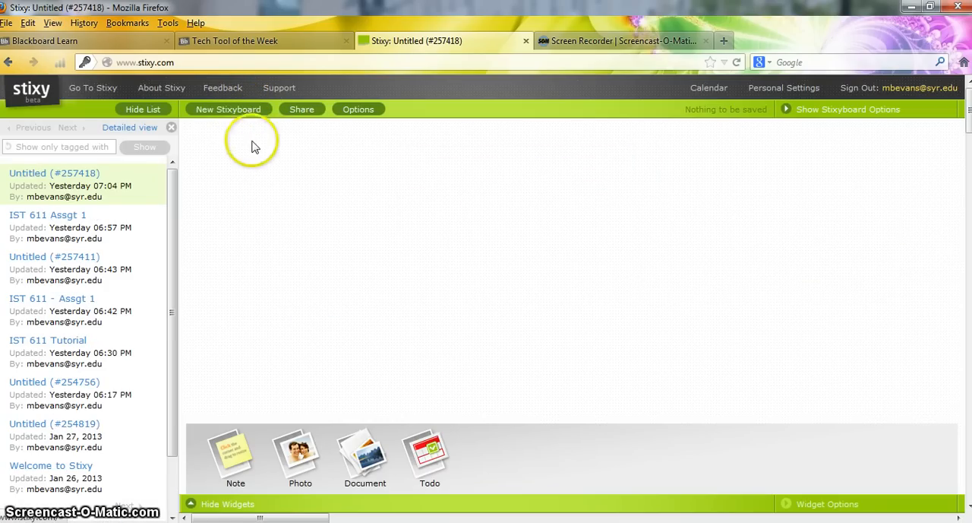
{"action": "left_click", "coordinate": [155, 111]}
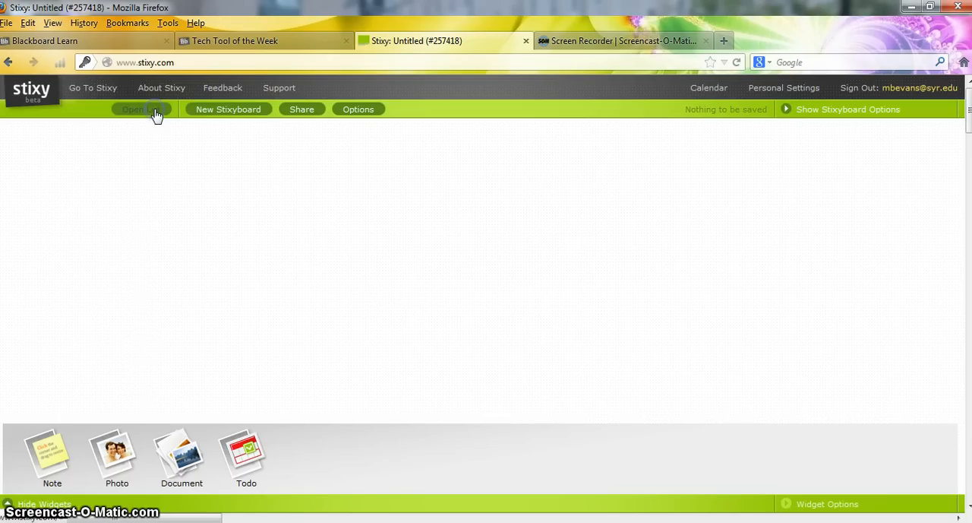
{"action": "left_click", "coordinate": [416, 458]}
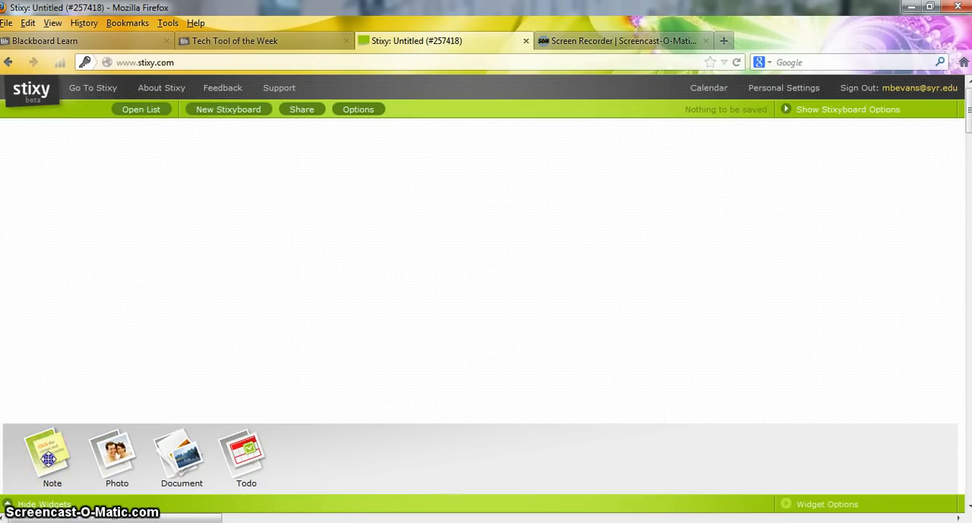
Place a note in the upper-left area of the empty board and enter the author's full name in it
{"action": "left_click_drag", "start_coordinate": [53, 450], "coordinate": [98, 193]}
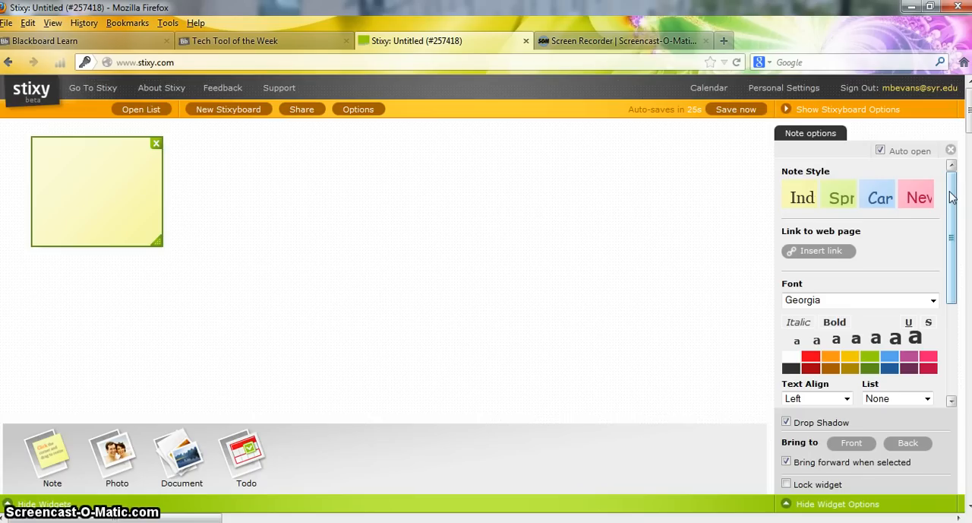
{"action": "left_click", "coordinate": [859, 306]}
{"action": "left_click", "coordinate": [863, 302]}
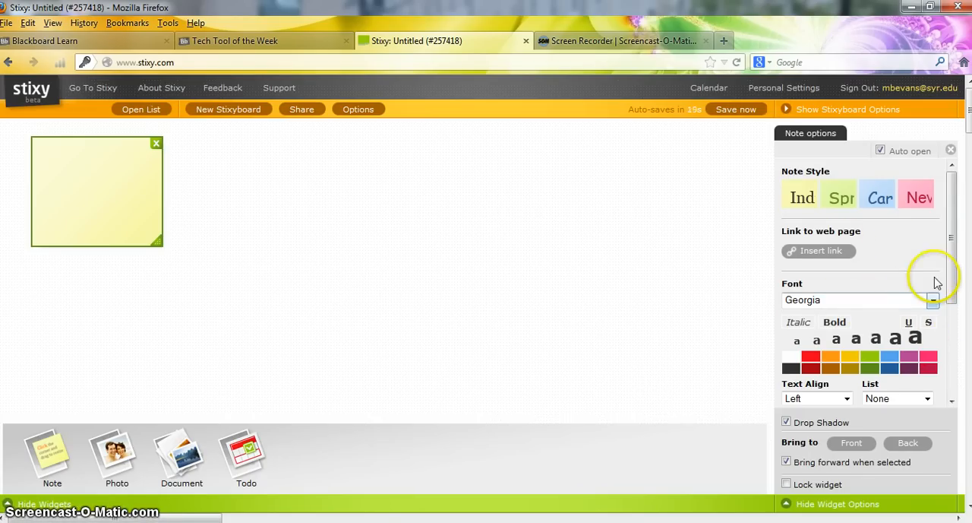
{"action": "left_click_drag", "start_coordinate": [951, 189], "coordinate": [945, 327]}
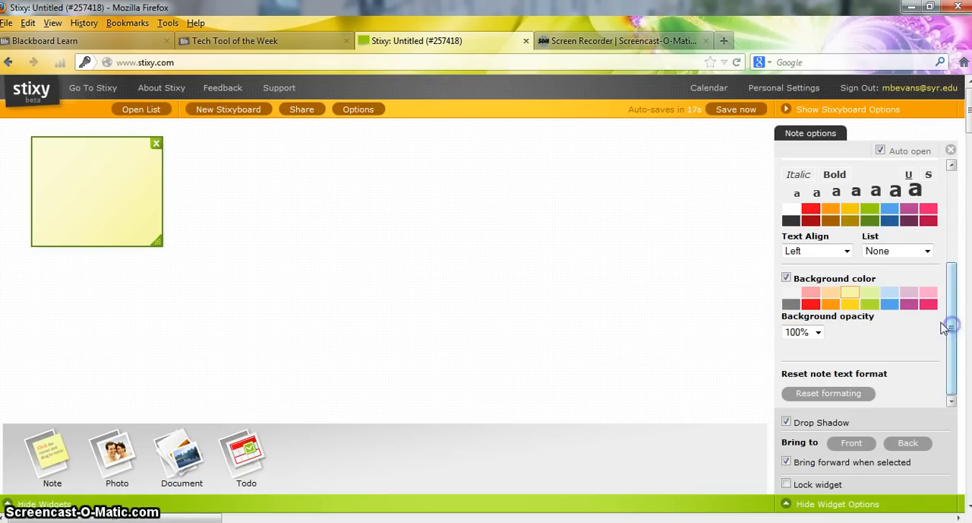
{"action": "left_click", "coordinate": [145, 173]}
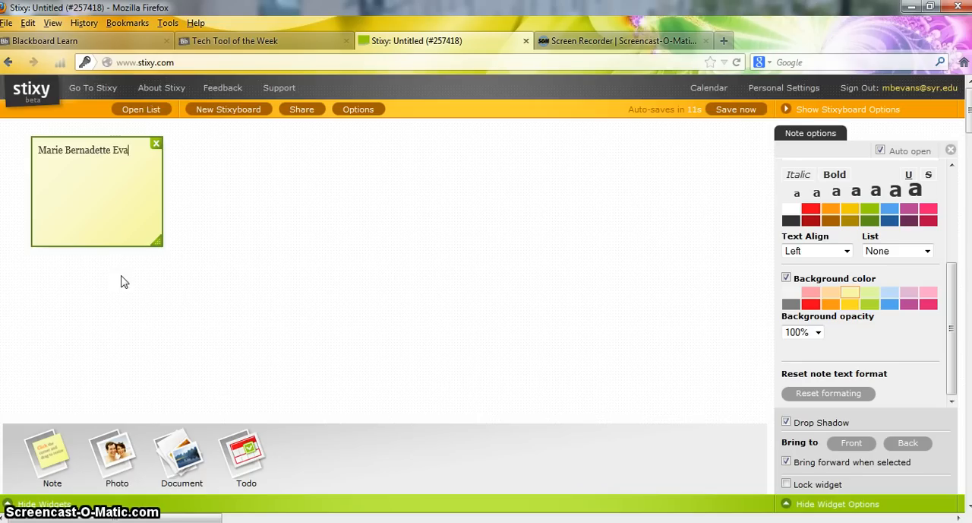
Widen and flatten the note, set its name text to the largest size in light blue, and make the background light green
{"action": "left_click_drag", "start_coordinate": [161, 242], "coordinate": [520, 199]}
{"action": "left_click", "coordinate": [339, 163]}
{"action": "key", "text": "ctrl+a"}
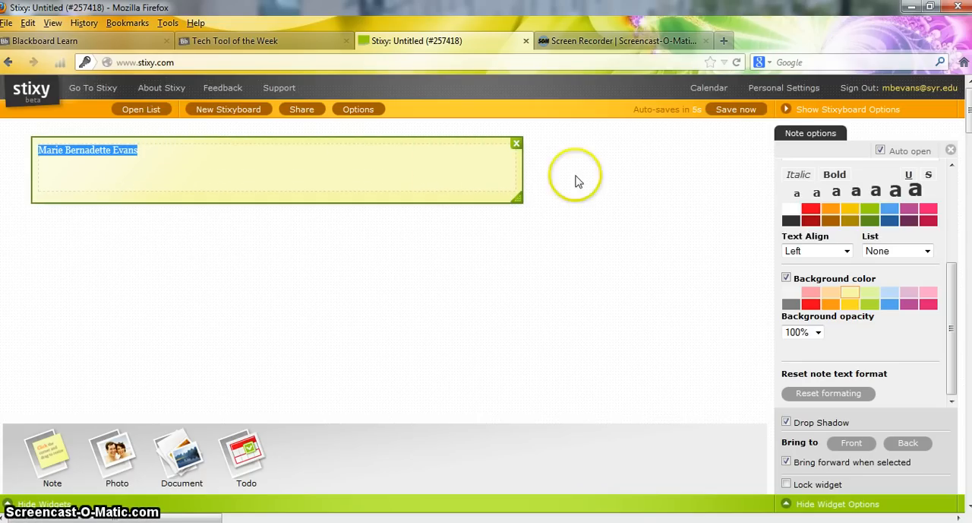
{"action": "left_click", "coordinate": [915, 190]}
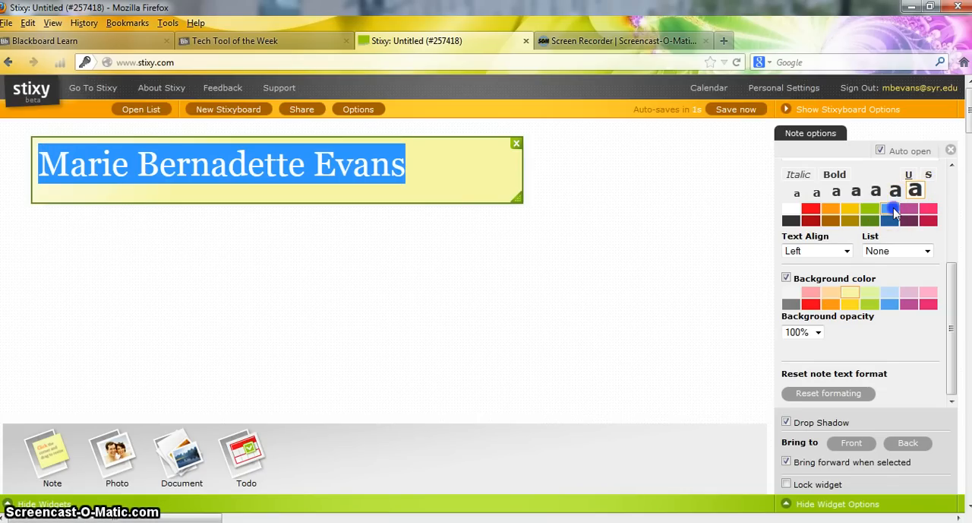
{"action": "left_click", "coordinate": [870, 292]}
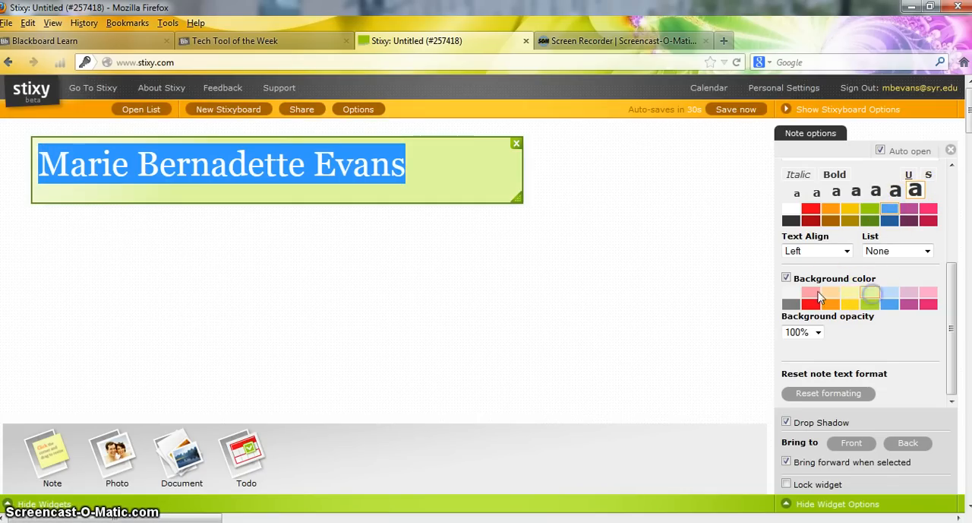
{"action": "left_click", "coordinate": [616, 176]}
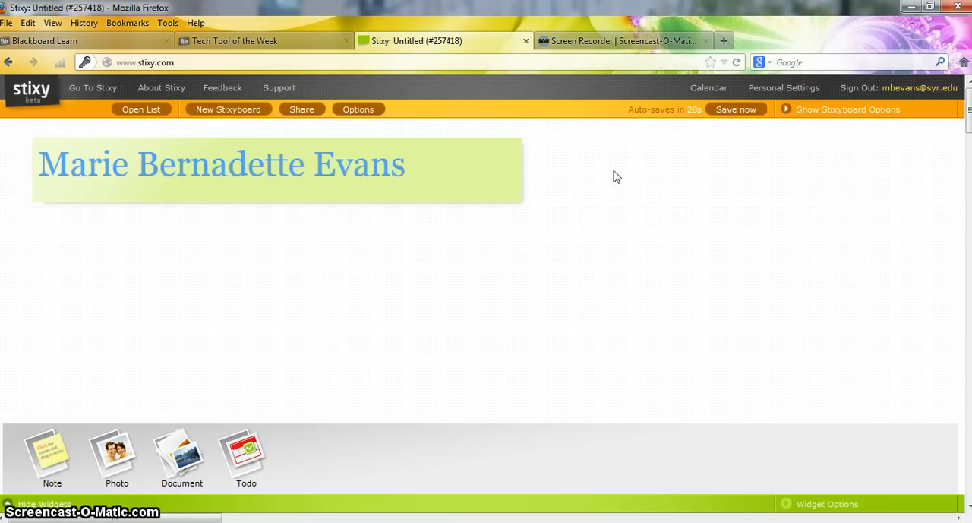
Shrink the name note so its width fits closely around the text
{"action": "left_click", "coordinate": [517, 200]}
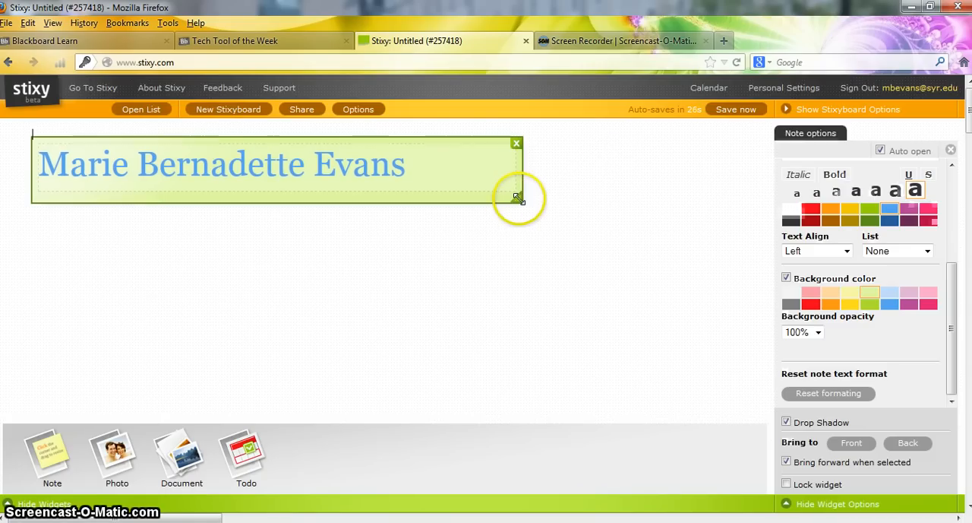
{"action": "left_click_drag", "start_coordinate": [516, 200], "coordinate": [423, 193]}
{"action": "left_click", "coordinate": [468, 190]}
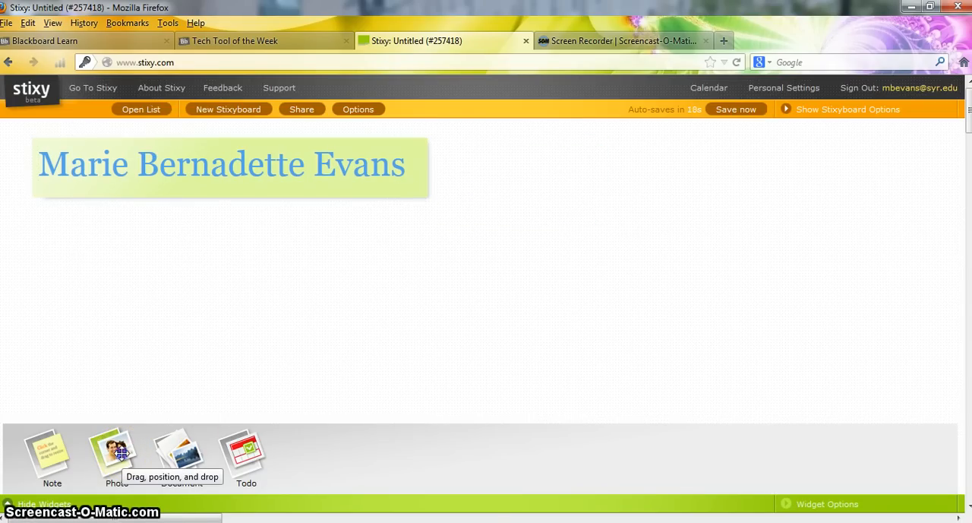
Add a photo widget to the right of and below the name note, and upload "world is my canvas" from the Pictures library
{"action": "left_click_drag", "start_coordinate": [122, 453], "coordinate": [528, 242]}
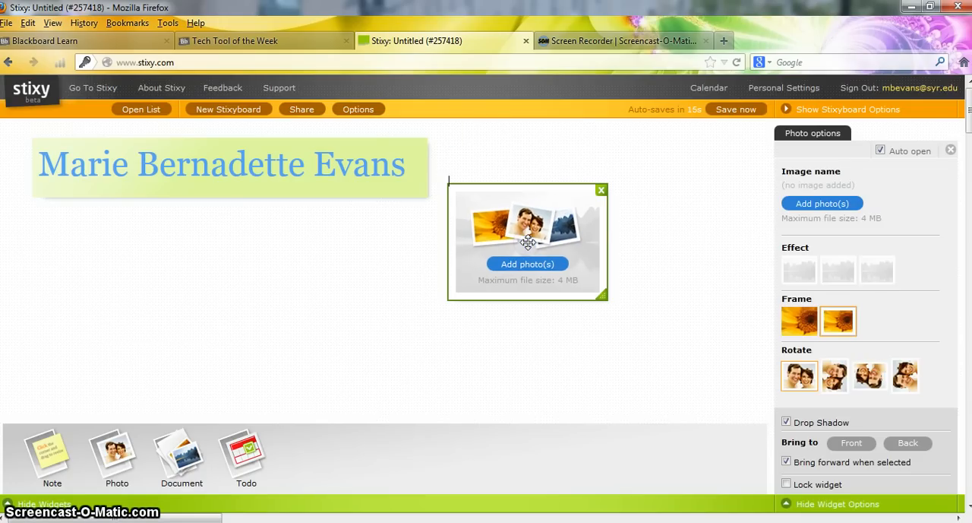
{"action": "left_click", "coordinate": [529, 265]}
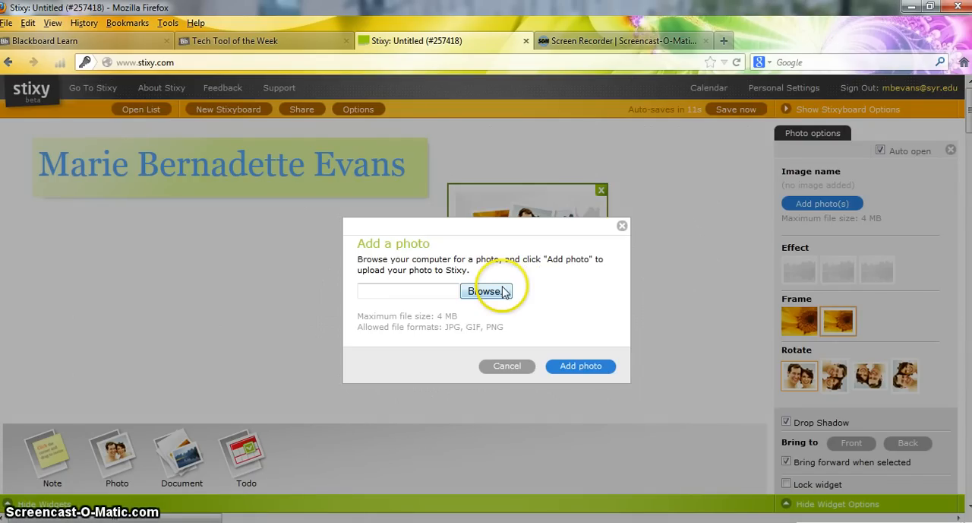
{"action": "left_click", "coordinate": [502, 291]}
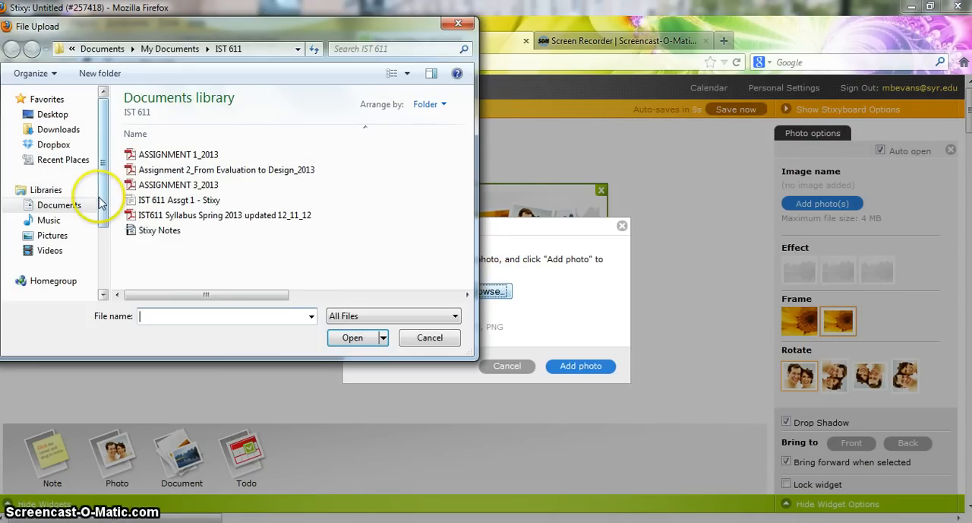
{"action": "left_click", "coordinate": [47, 250]}
{"action": "left_click", "coordinate": [49, 235]}
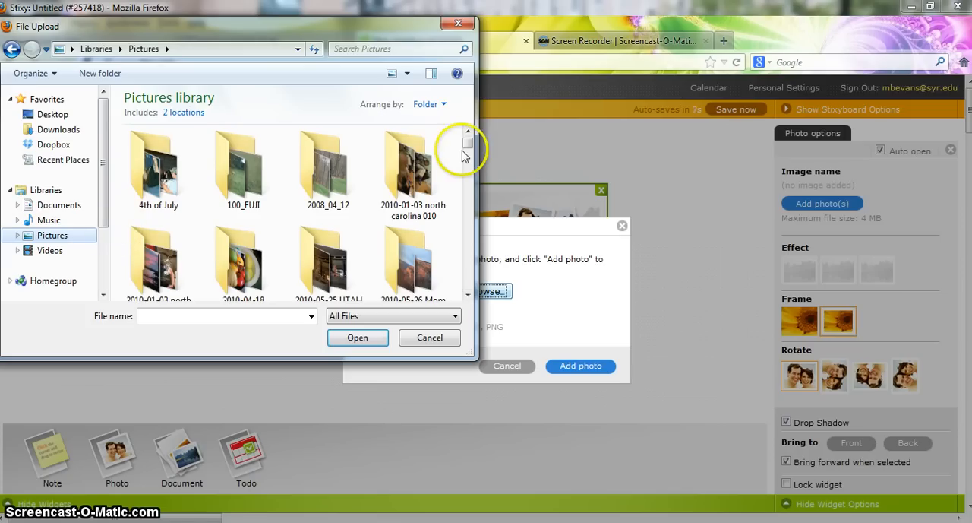
{"action": "left_click_drag", "start_coordinate": [468, 143], "coordinate": [469, 298]}
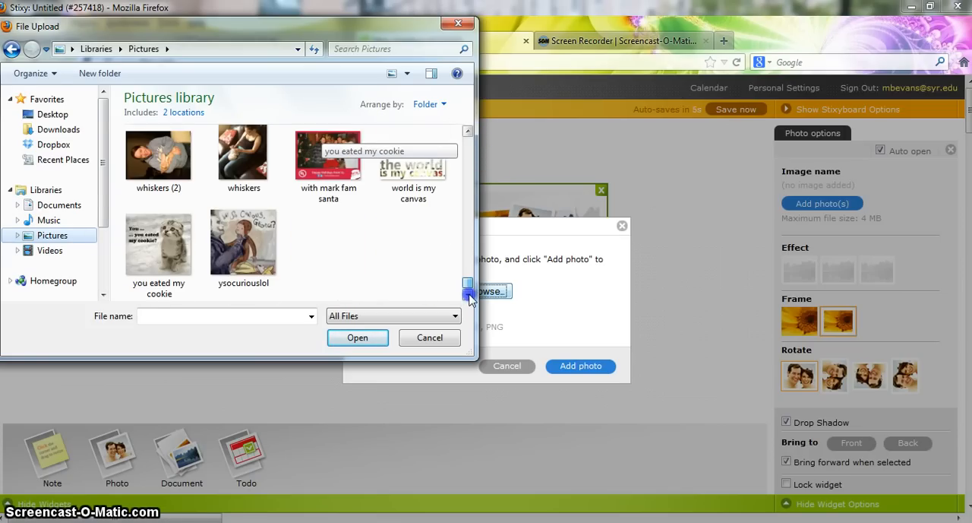
{"action": "double_click", "coordinate": [430, 195]}
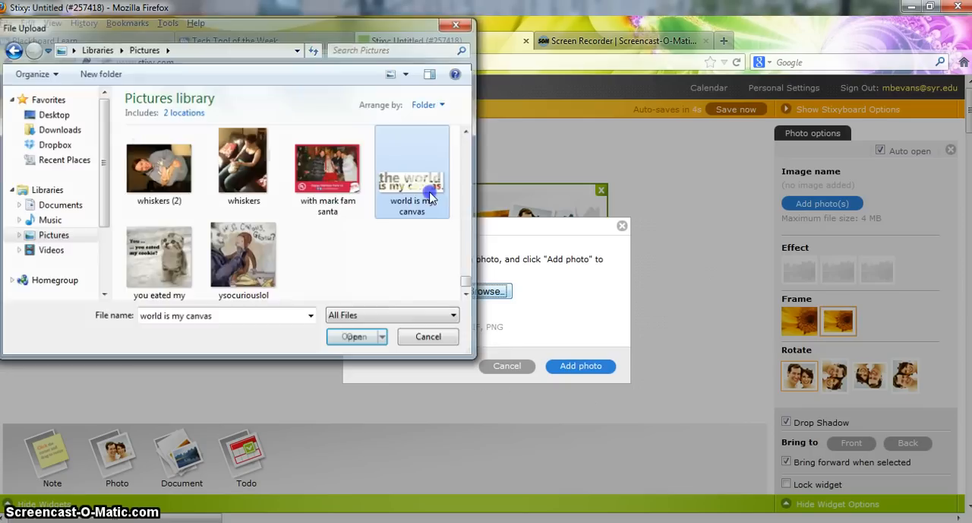
{"action": "left_click", "coordinate": [562, 366]}
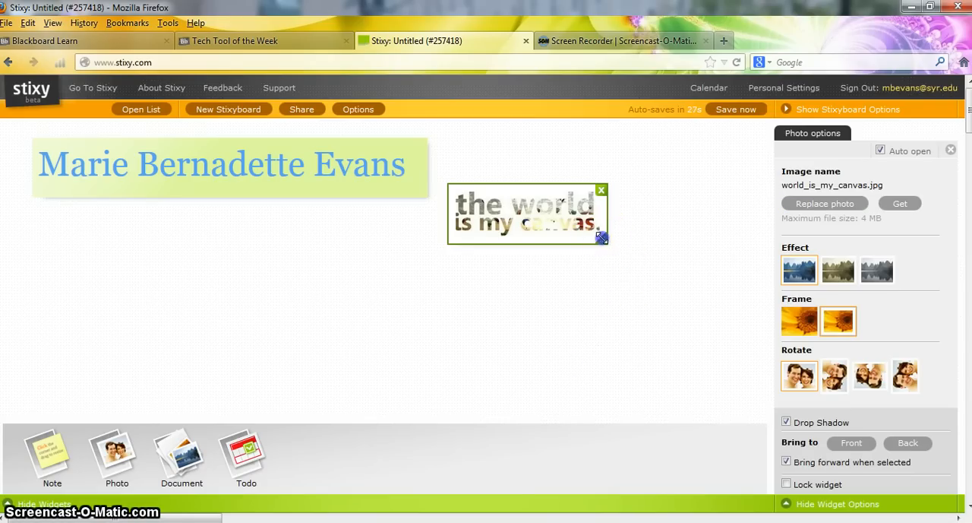
Enlarge the photo to more than twice its width and position it just below the name note, overlapping the note's right end
{"action": "left_click_drag", "start_coordinate": [602, 237], "coordinate": [612, 272]}
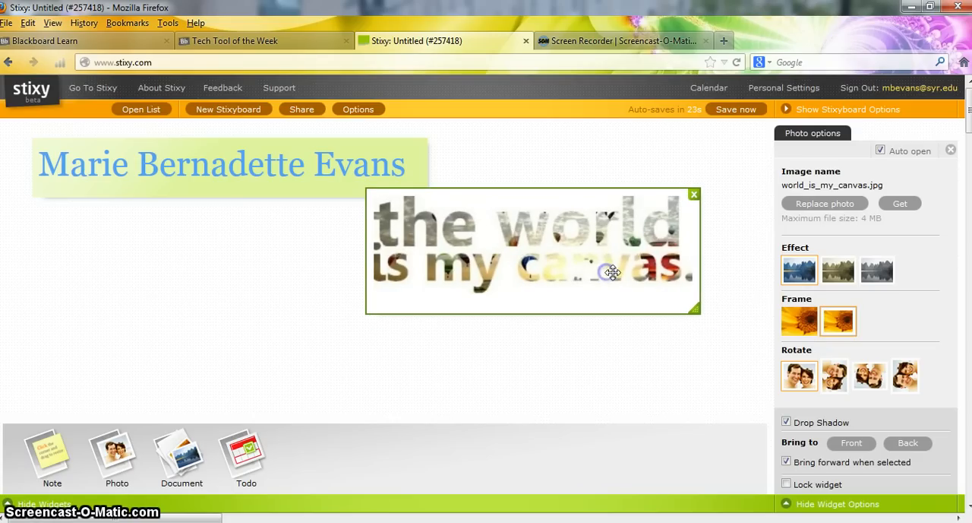
{"action": "left_click_drag", "start_coordinate": [689, 302], "coordinate": [729, 321]}
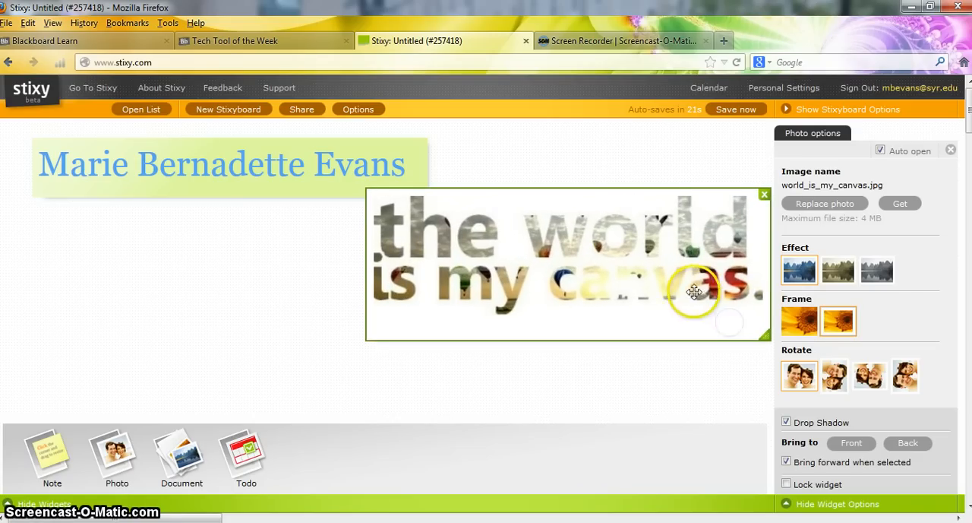
{"action": "left_click_drag", "start_coordinate": [690, 290], "coordinate": [617, 292]}
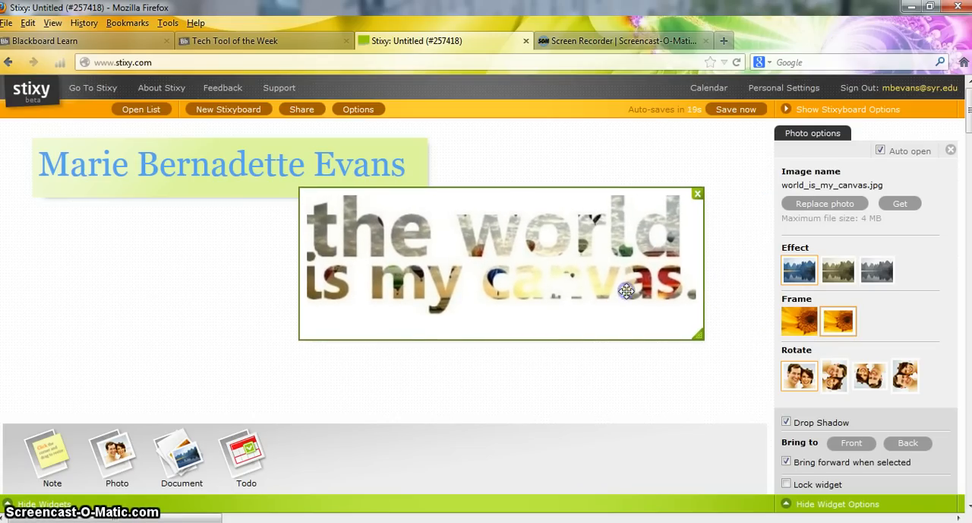
{"action": "left_click", "coordinate": [723, 292]}
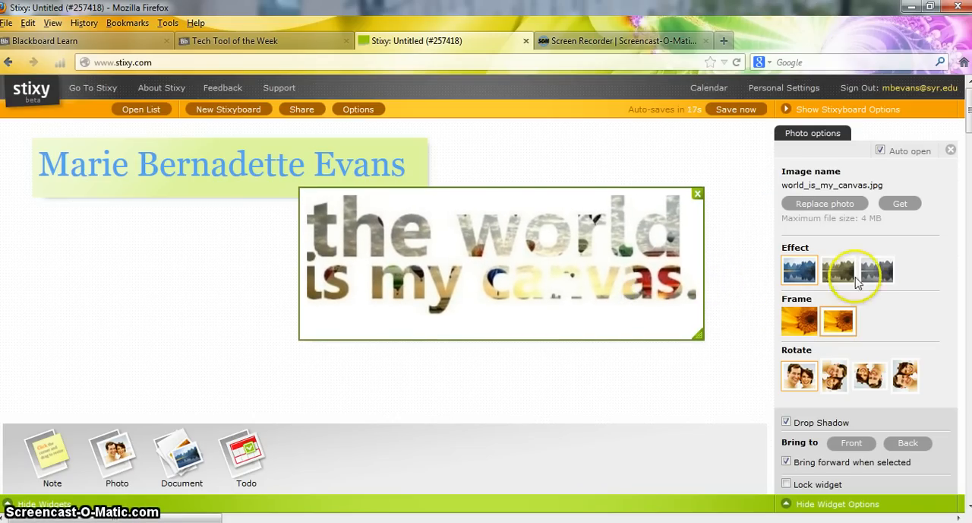
Try the black-and-white effect on the photo, then restore its original colours
{"action": "left_click", "coordinate": [878, 270]}
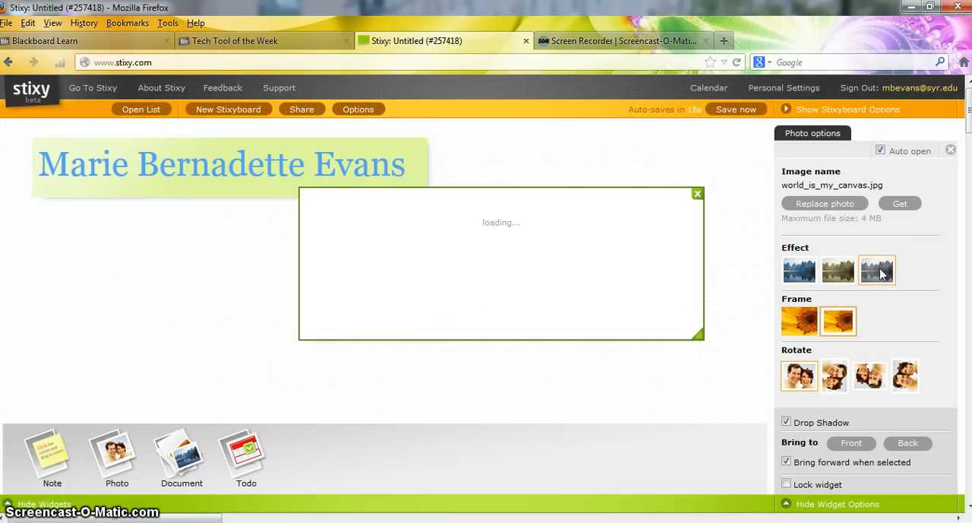
{"action": "left_click", "coordinate": [801, 269]}
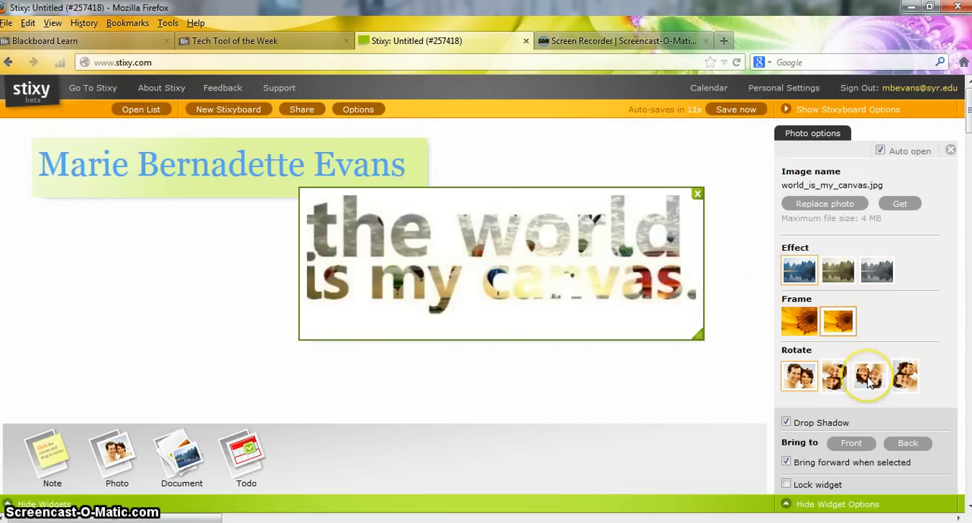
{"action": "left_click", "coordinate": [676, 387]}
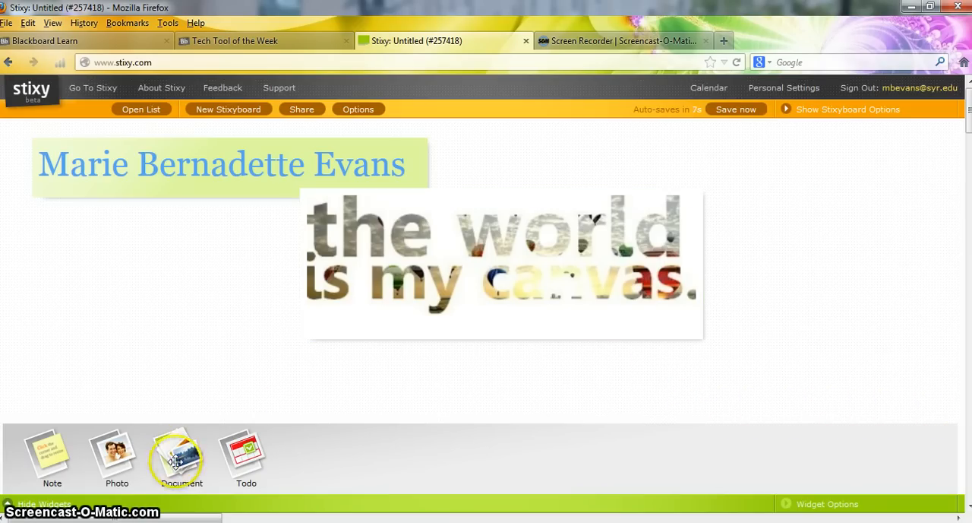
Add a document widget below the name note's left end and upload "webster library lesson plan" from the Documents library
{"action": "left_click_drag", "start_coordinate": [176, 460], "coordinate": [59, 262]}
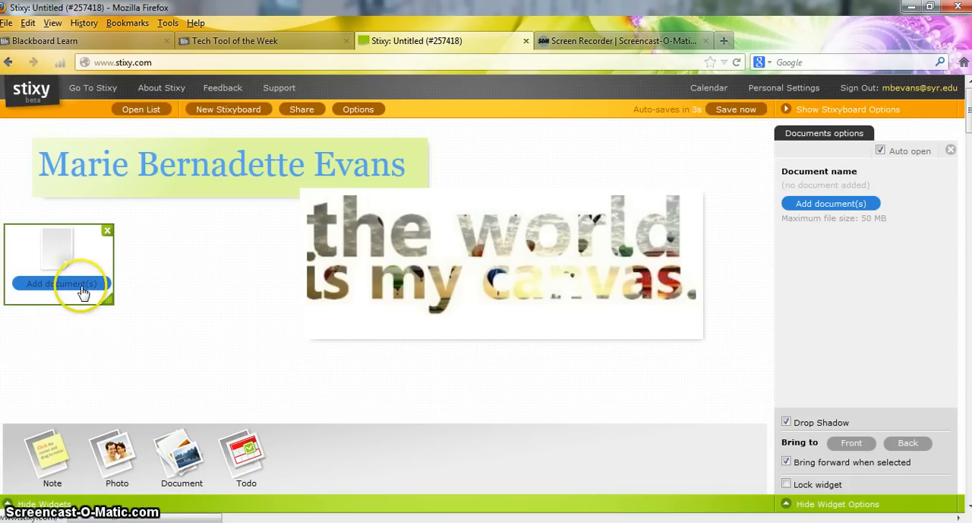
{"action": "left_click", "coordinate": [83, 292]}
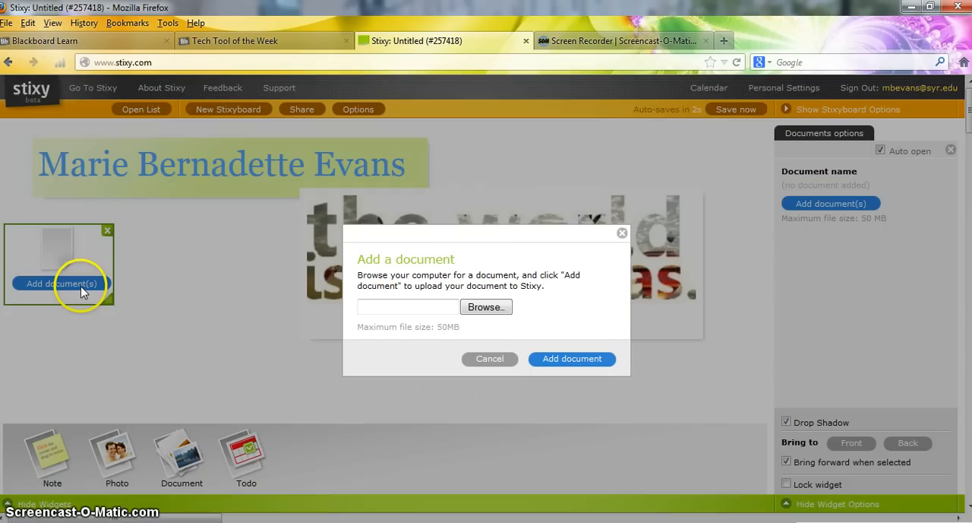
{"action": "left_click", "coordinate": [487, 307]}
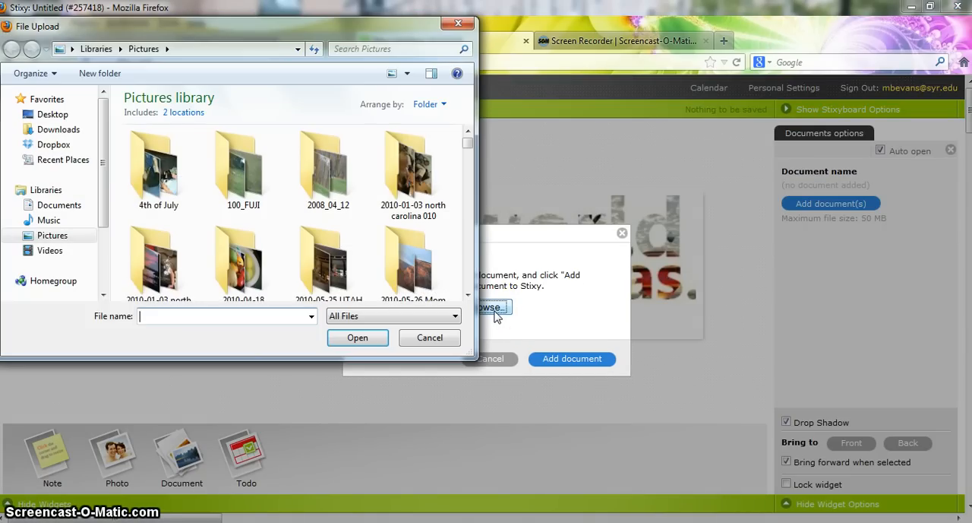
{"action": "left_click", "coordinate": [59, 205]}
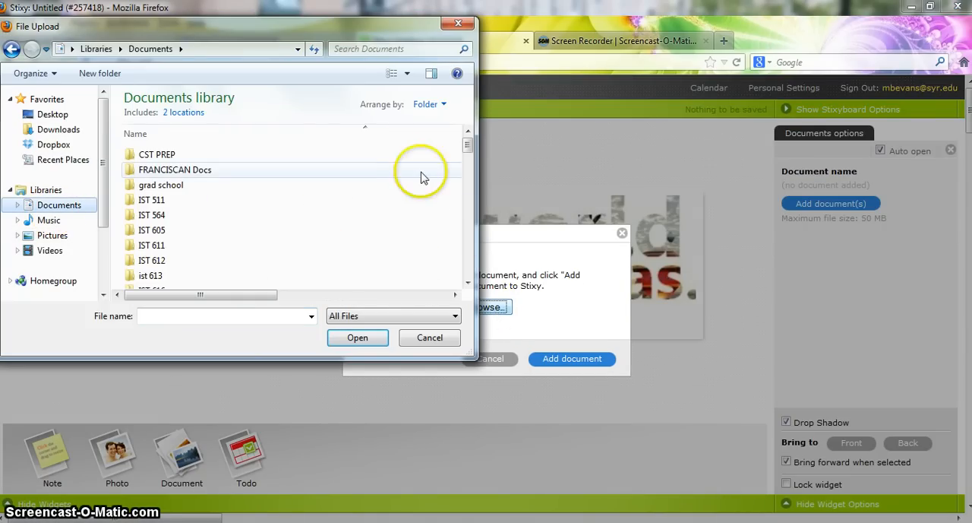
{"action": "left_click_drag", "start_coordinate": [468, 146], "coordinate": [468, 275]}
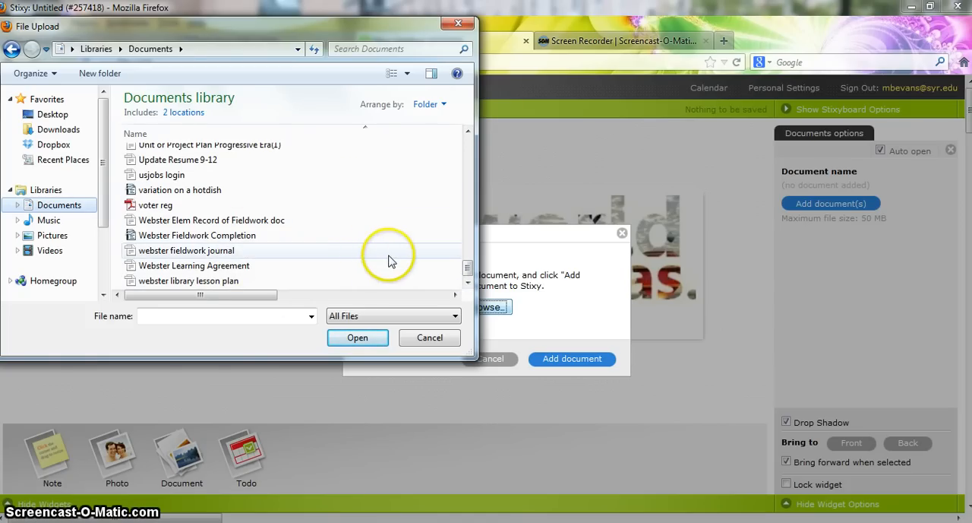
{"action": "left_click", "coordinate": [319, 282]}
{"action": "left_click", "coordinate": [319, 283]}
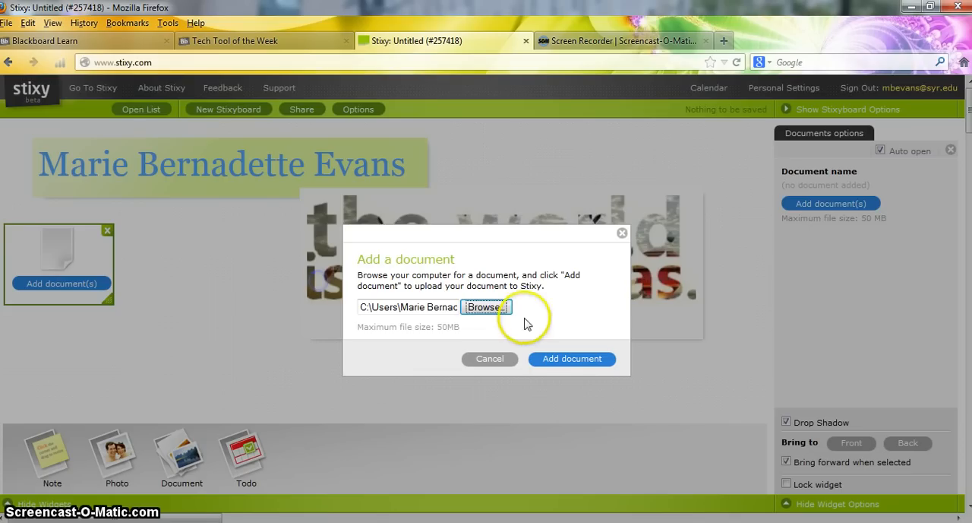
{"action": "left_click", "coordinate": [573, 356]}
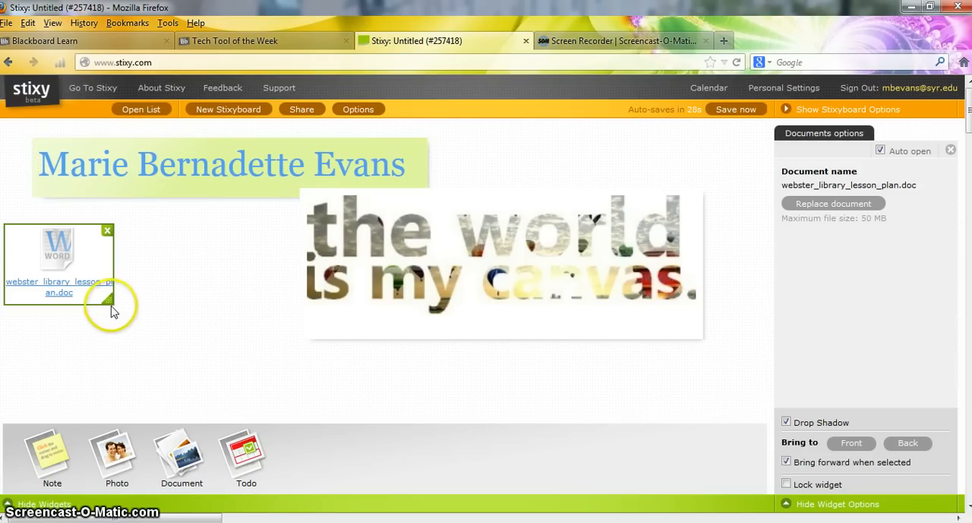
Move the document widget right and up so it sits directly beneath the name note, clear of the photo
{"action": "left_click_drag", "start_coordinate": [110, 304], "coordinate": [176, 271]}
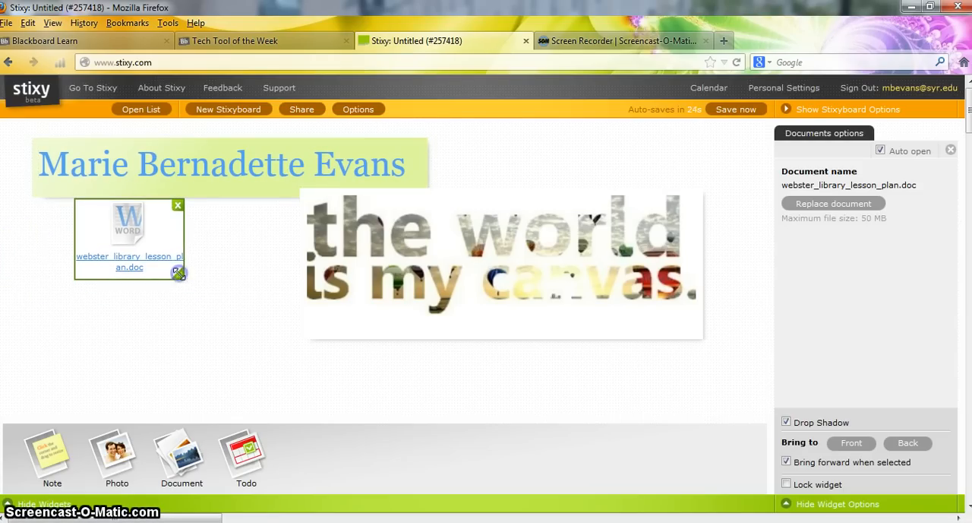
{"action": "left_click", "coordinate": [233, 262]}
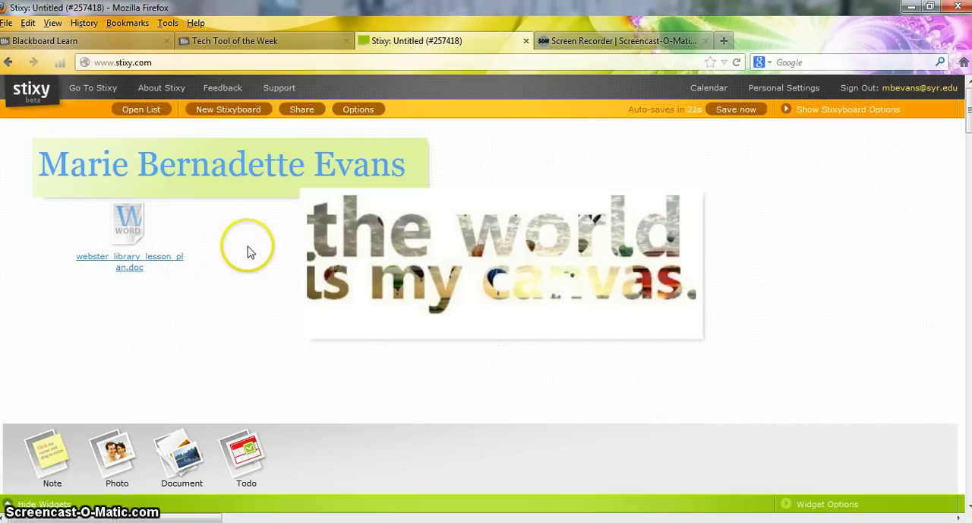
{"action": "left_click", "coordinate": [130, 221]}
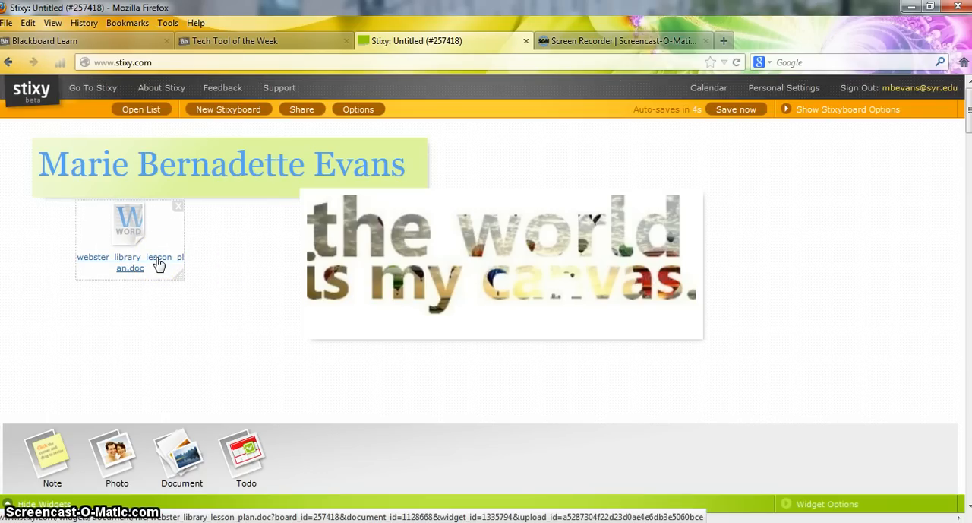
{"action": "left_click", "coordinate": [224, 281]}
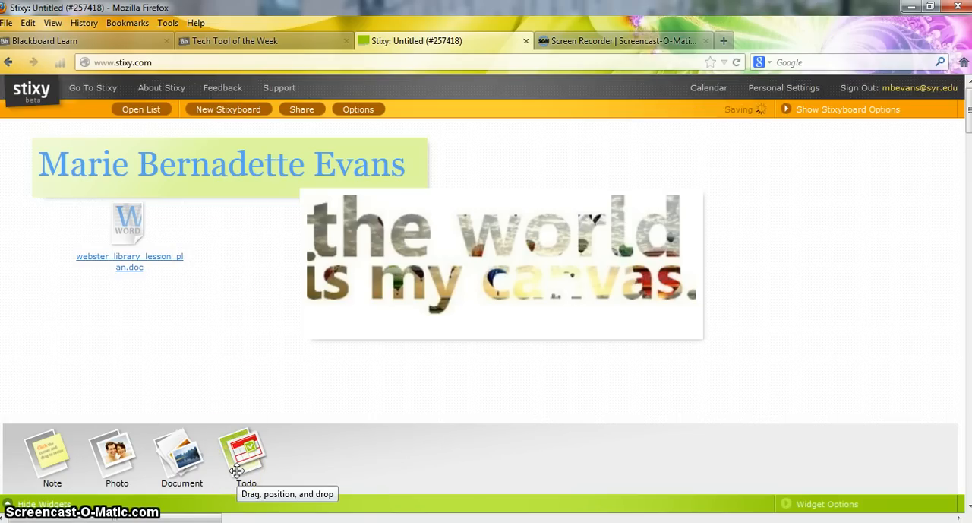
Add a todo widget beside the photo's lower right corner and schedule it for February 10, 2013 at 8:00 PM
{"action": "left_click_drag", "start_coordinate": [242, 464], "coordinate": [785, 342]}
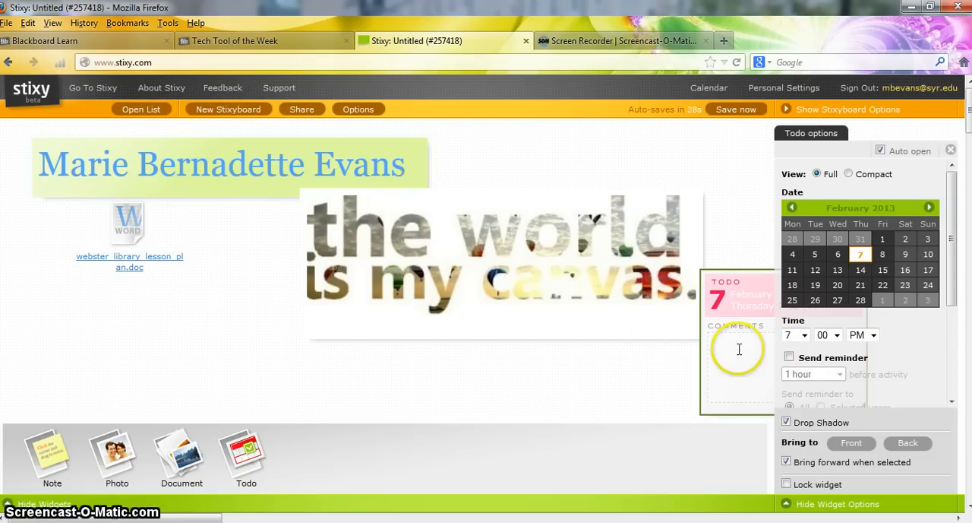
{"action": "left_click", "coordinate": [927, 257]}
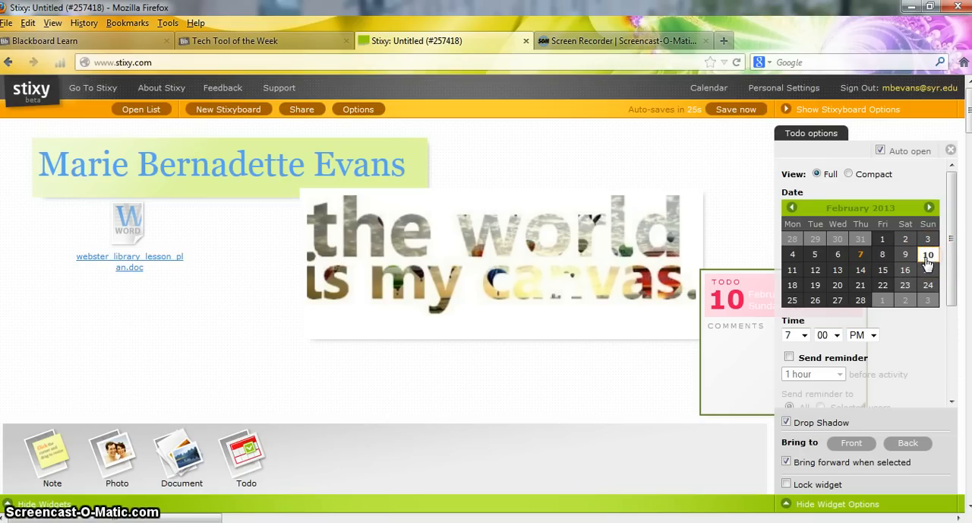
{"action": "left_click", "coordinate": [803, 335]}
{"action": "left_click", "coordinate": [787, 432]}
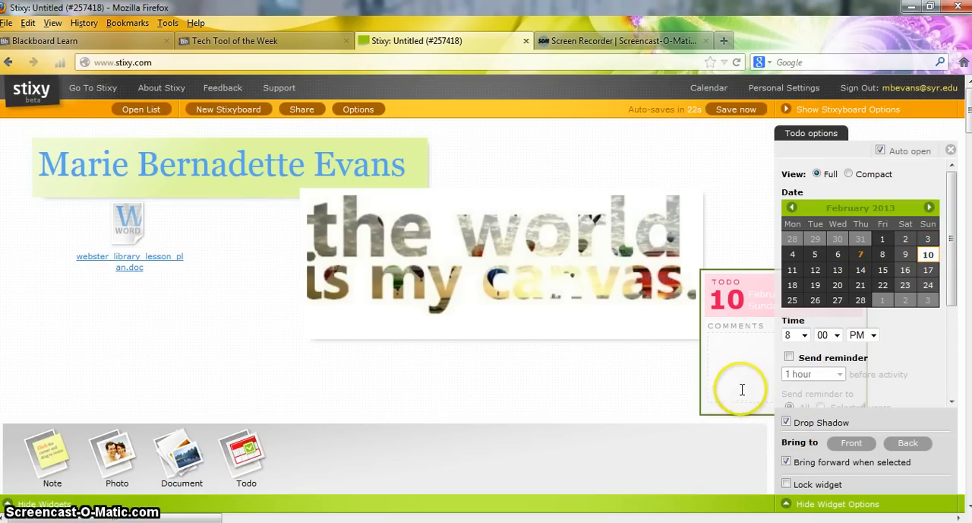
Reposition the todo so its top edge slightly overlaps the photo's lower right corner, clear of the options
{"action": "left_click_drag", "start_coordinate": [752, 283], "coordinate": [627, 328]}
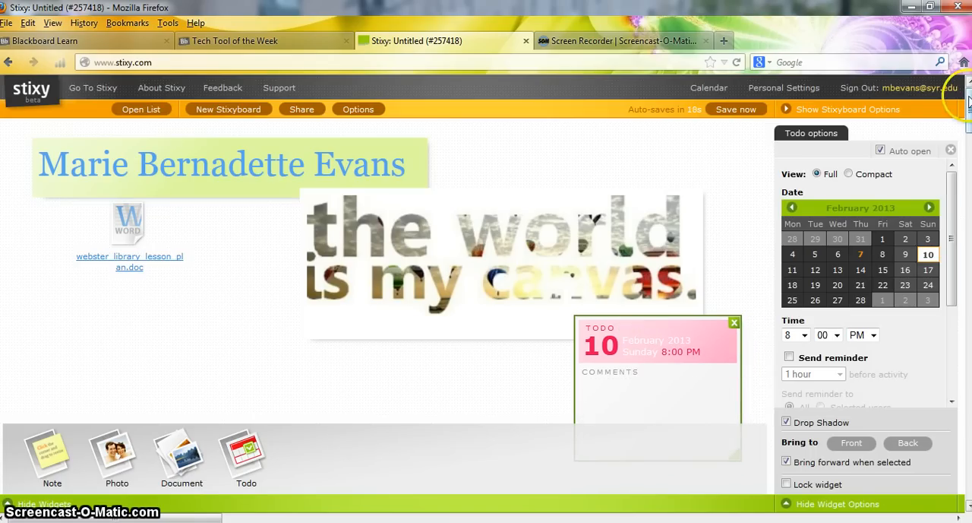
{"action": "left_click_drag", "start_coordinate": [969, 98], "coordinate": [968, 104]}
{"action": "left_click", "coordinate": [701, 373]}
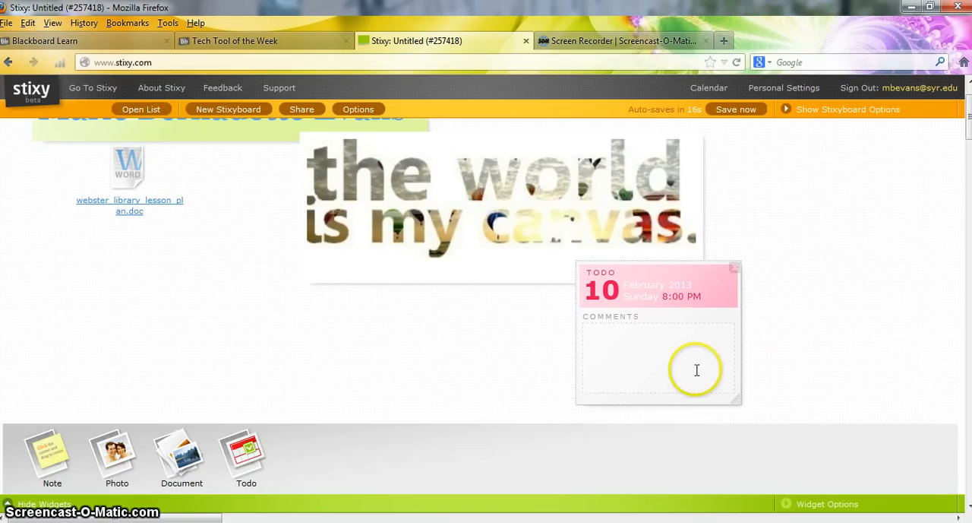
{"action": "left_click", "coordinate": [716, 269]}
{"action": "left_click_drag", "start_coordinate": [714, 274], "coordinate": [715, 278]}
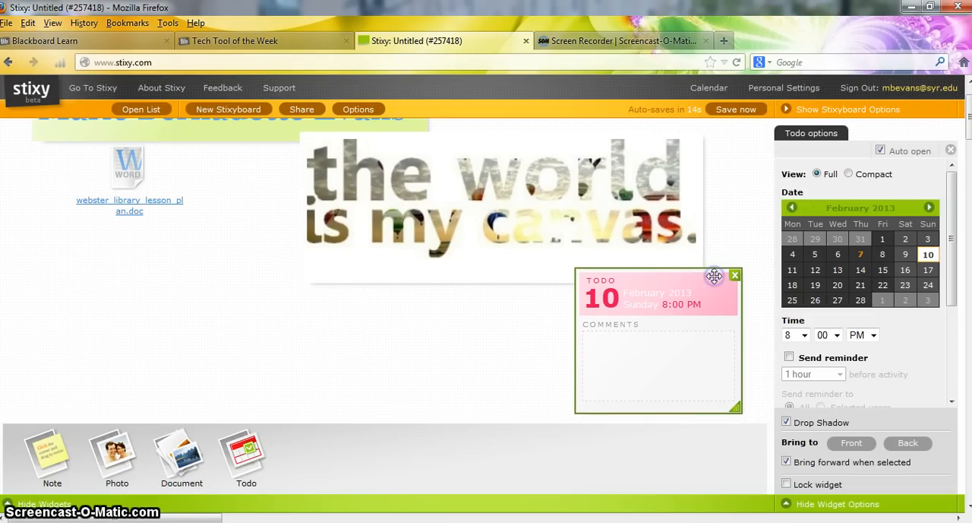
Turn on the todo's reminder, look through its lead times, and switch the reminder off again
{"action": "left_click", "coordinate": [963, 133]}
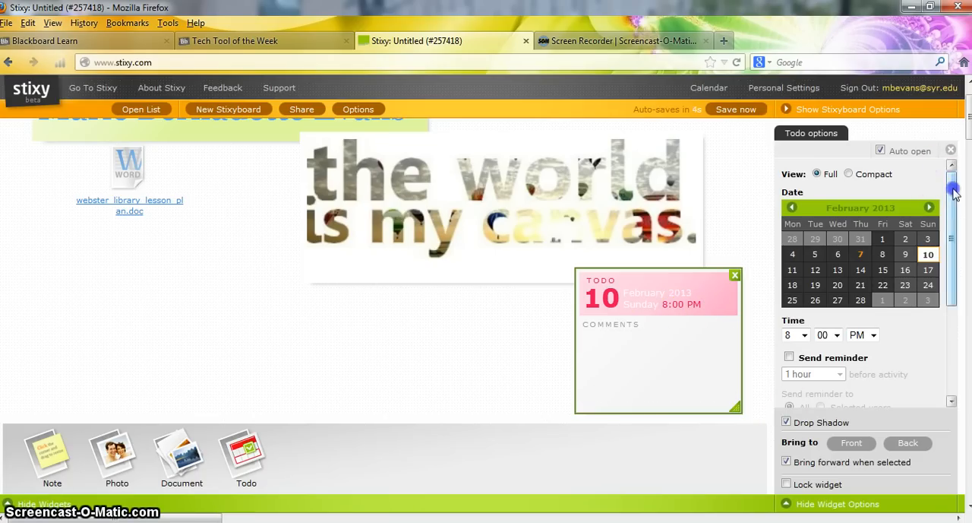
{"action": "left_click_drag", "start_coordinate": [949, 189], "coordinate": [954, 280]}
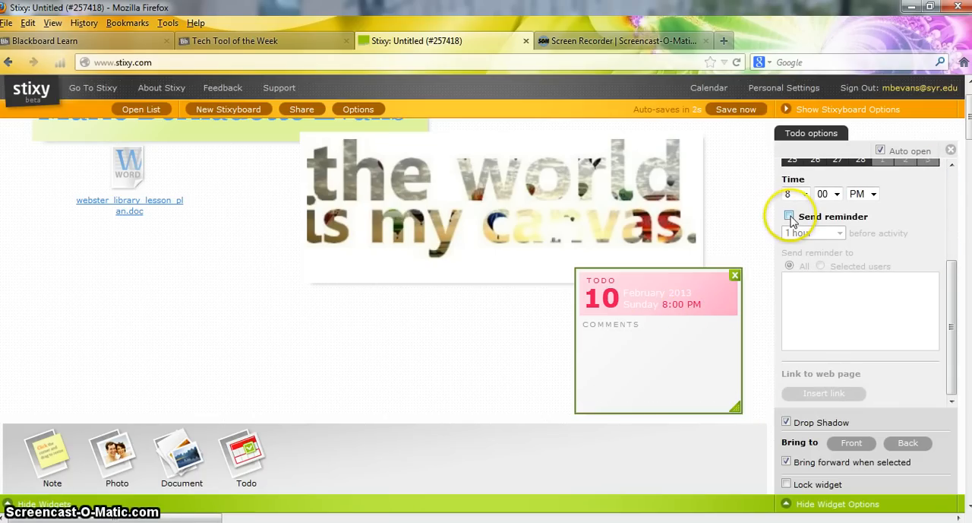
{"action": "left_click", "coordinate": [791, 216]}
{"action": "left_click", "coordinate": [812, 232]}
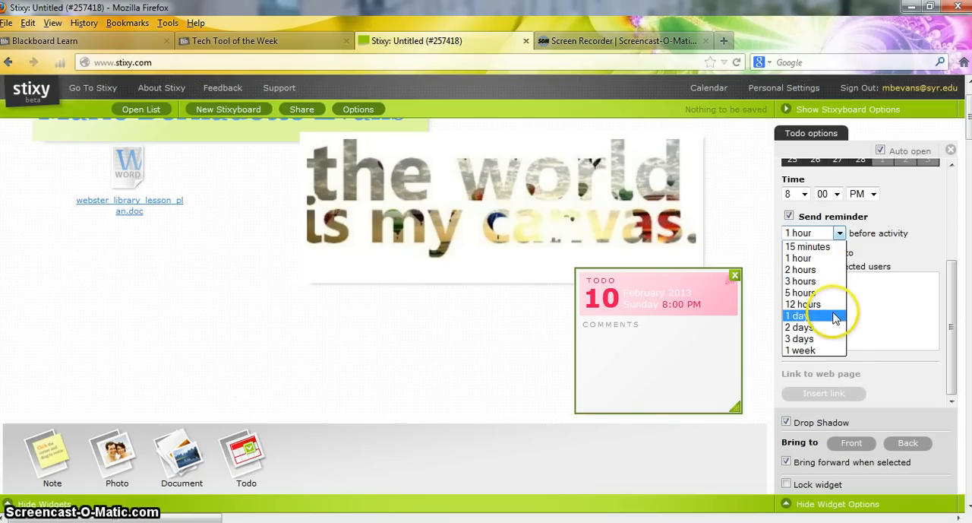
{"action": "left_click", "coordinate": [790, 217]}
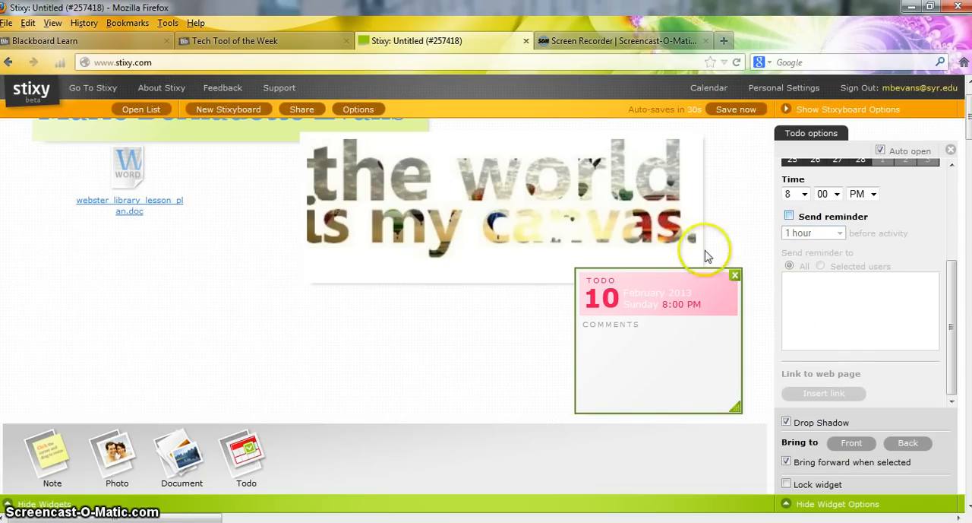
Enter the comment "Upload all documents to Blackboard for Assignment 1." in the todo
{"action": "left_click", "coordinate": [658, 370]}
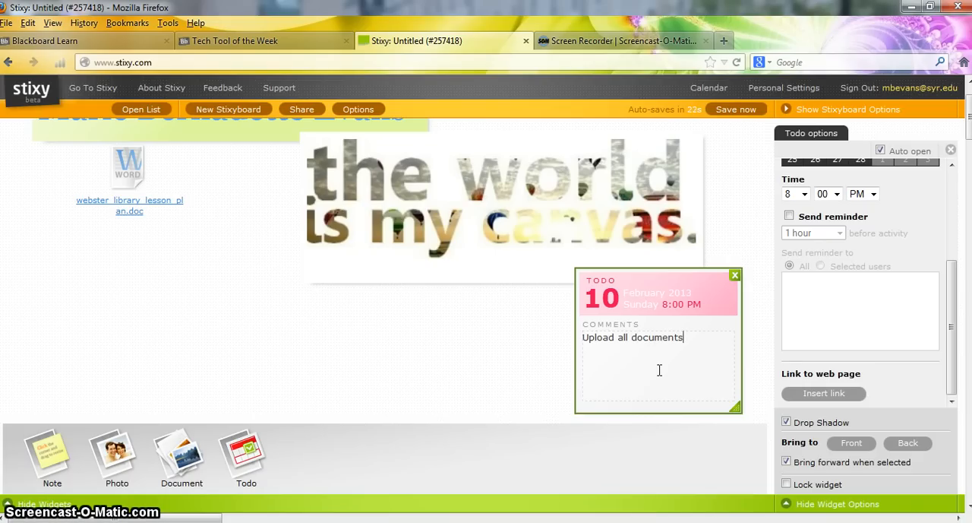
{"action": "type", "text": "lackboard for Assignment 1."}
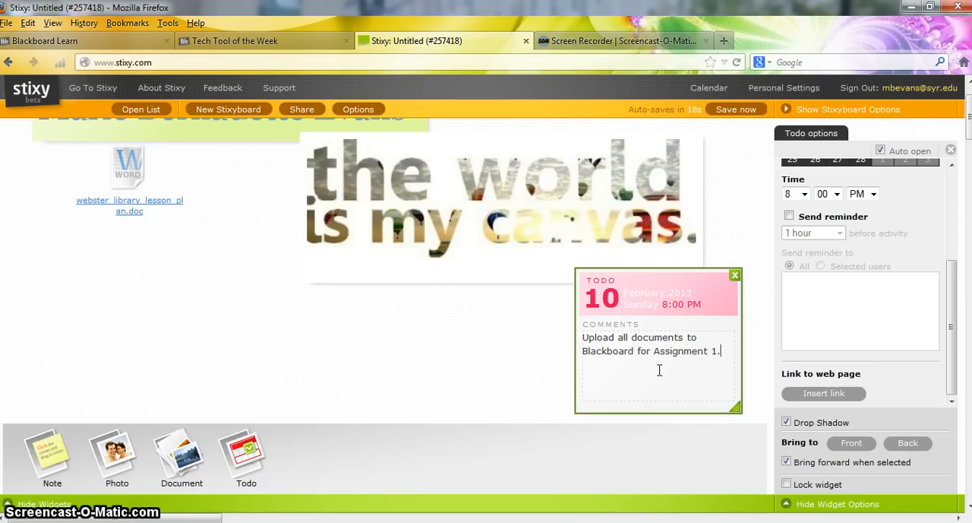
{"action": "left_click", "coordinate": [447, 325]}
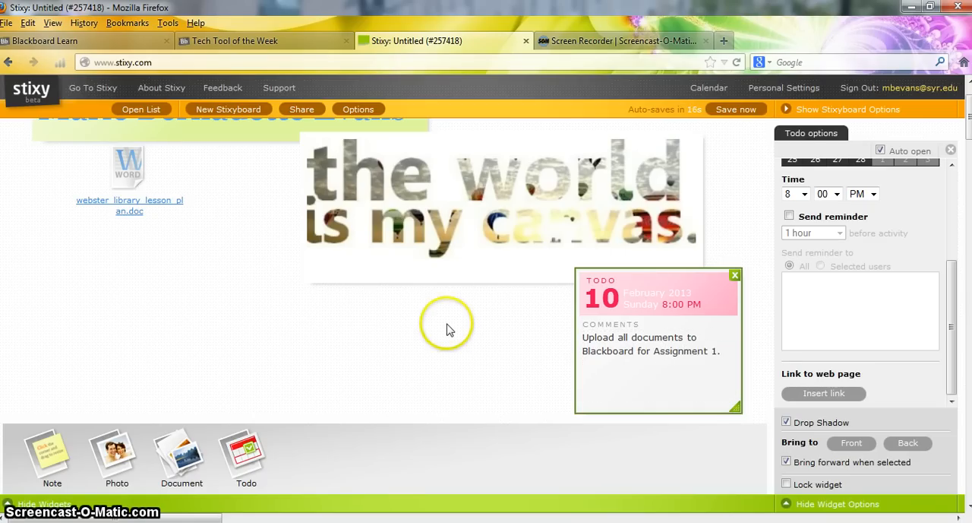
{"action": "left_click", "coordinate": [537, 300]}
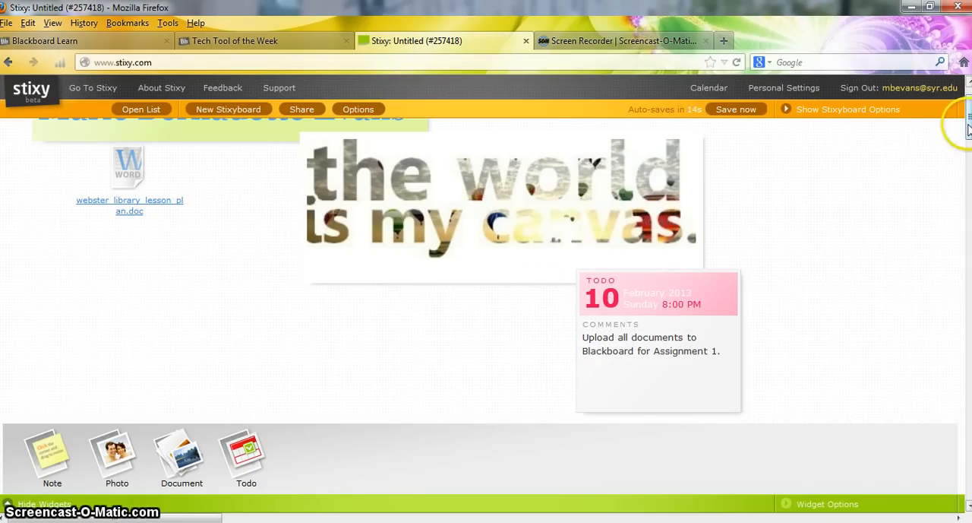
Add a blank note below the document widget, just left of the photo's lower part
{"action": "left_click_drag", "start_coordinate": [968, 129], "coordinate": [968, 120]}
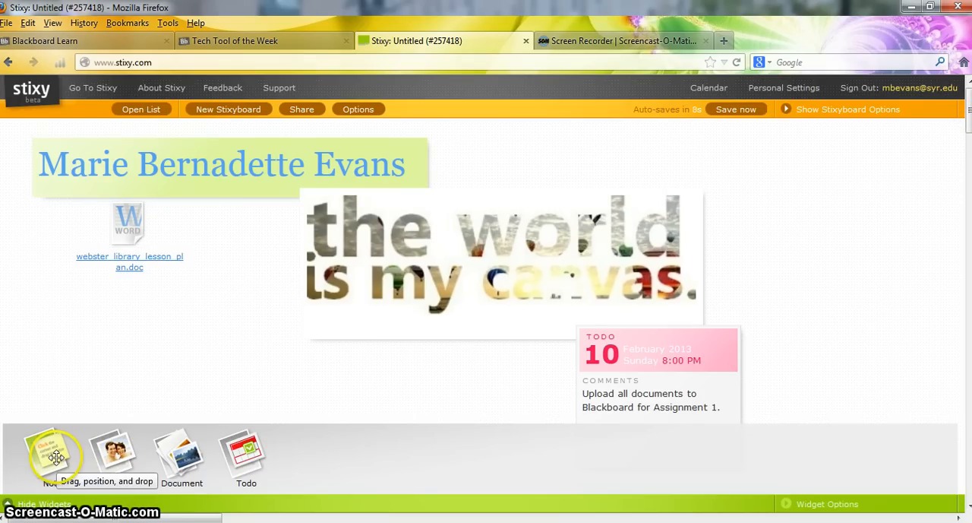
{"action": "left_click_drag", "start_coordinate": [57, 459], "coordinate": [235, 347]}
{"action": "left_click", "coordinate": [354, 372]}
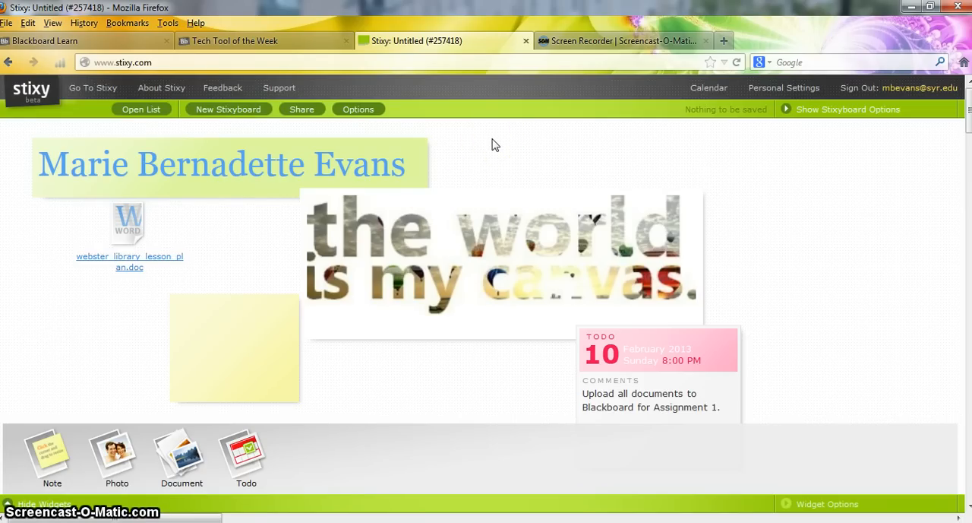
Open the Stixyboard's options, title the board "MBE" and tag it with the owner's first name
{"action": "left_click", "coordinate": [356, 109]}
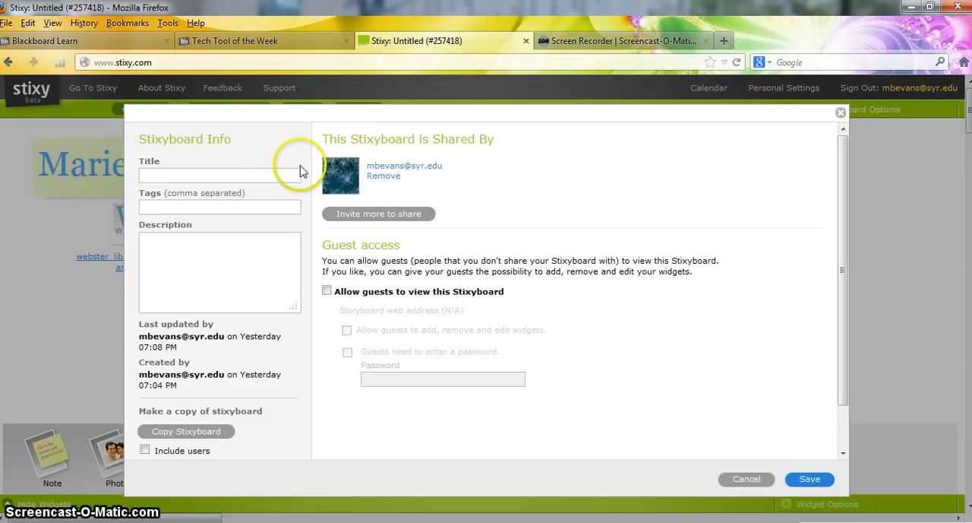
{"action": "left_click", "coordinate": [265, 179]}
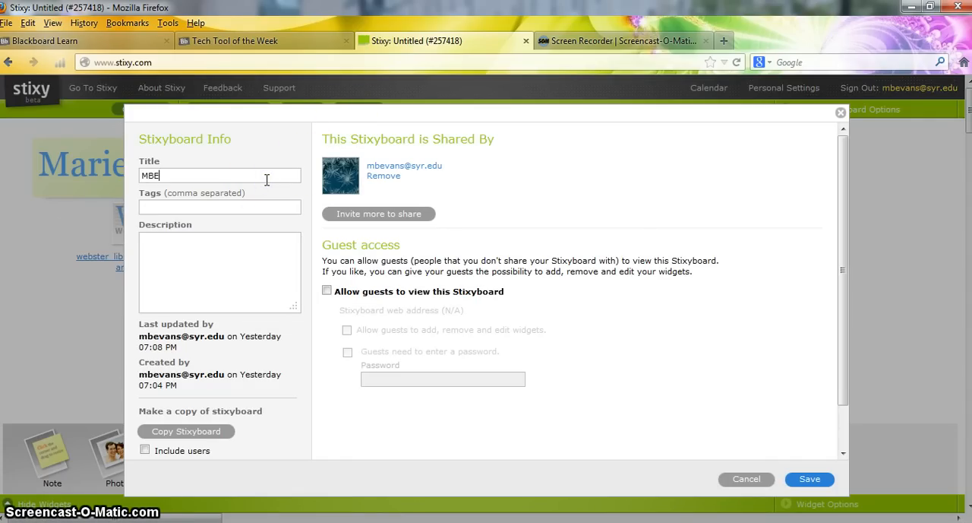
{"action": "left_click", "coordinate": [265, 211]}
{"action": "type", "text": "marid"}
{"action": "key", "text": "BackSpace"}
{"action": "type", "text": "e"}
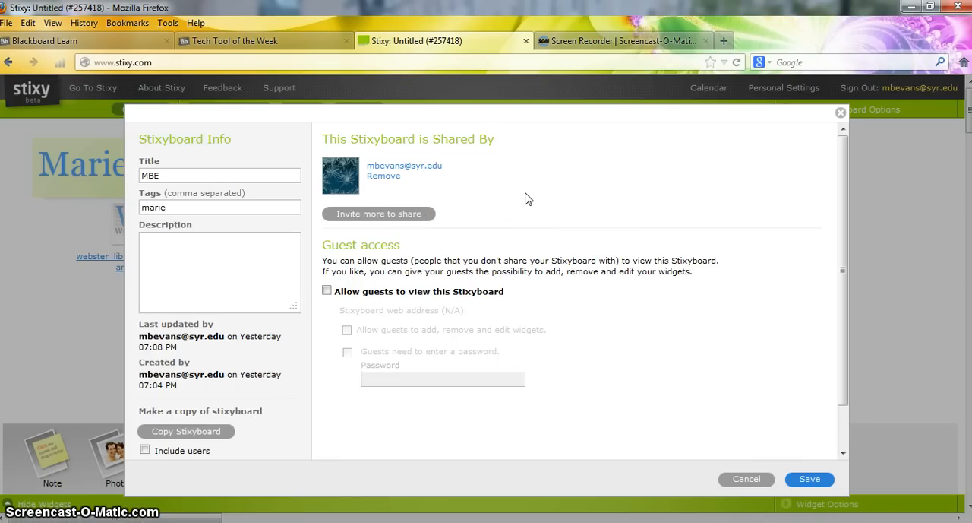
Try allowing guests to view the Stixyboard and requiring a guest password, then disable guest access
{"action": "left_click", "coordinate": [326, 291]}
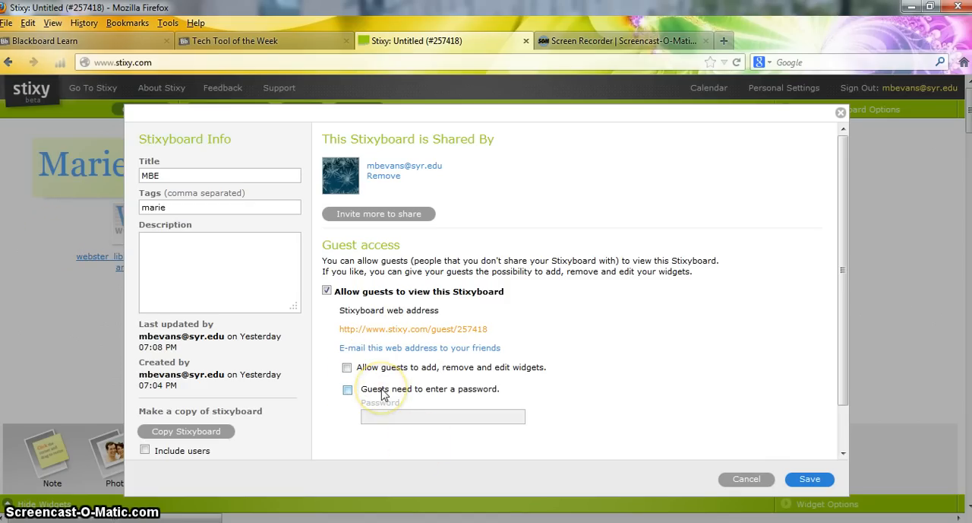
{"action": "left_click", "coordinate": [393, 415]}
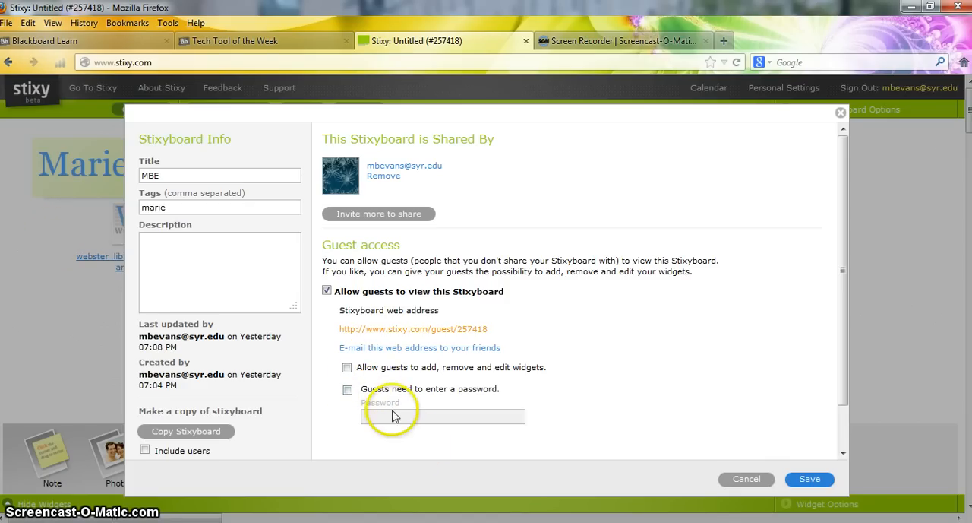
{"action": "left_click", "coordinate": [326, 291]}
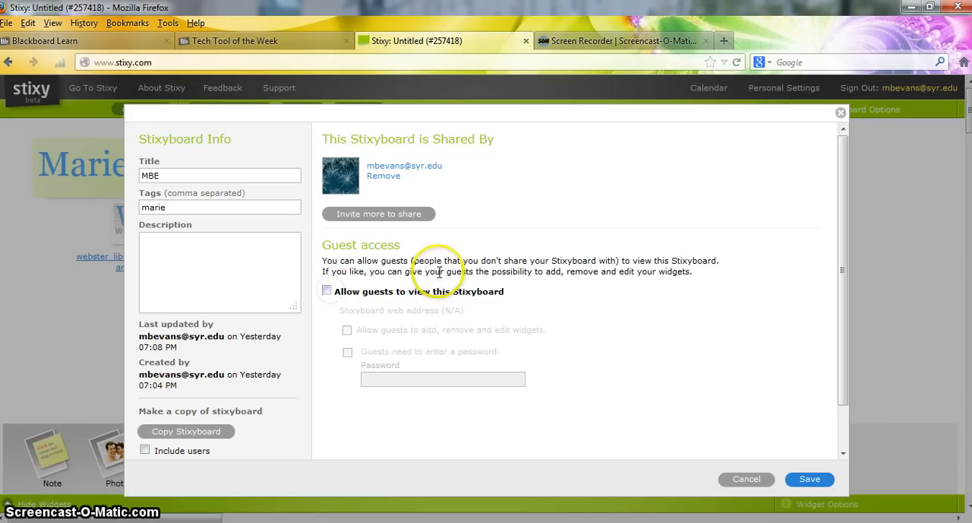
Save the Stixyboard's title and tag, and display the list of Stixyboards alongside the board
{"action": "left_click", "coordinate": [810, 480]}
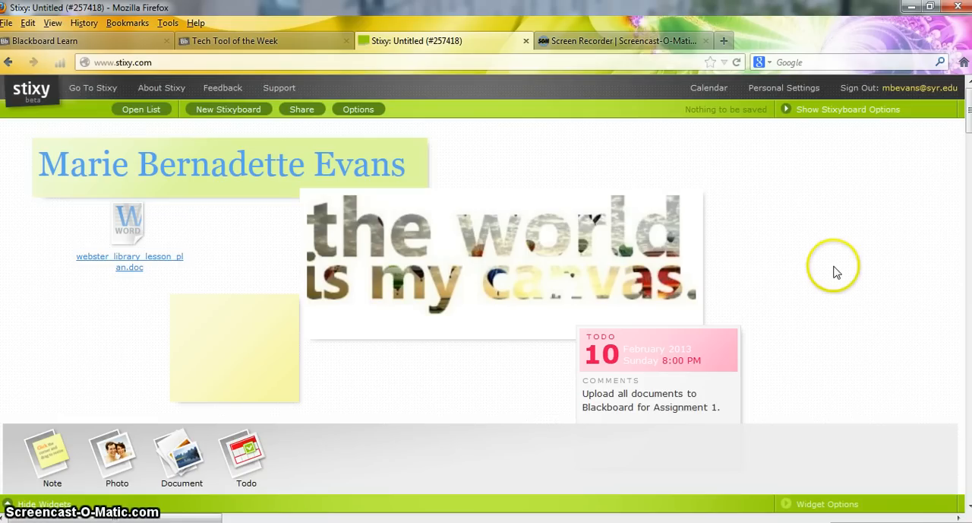
{"action": "left_click", "coordinate": [153, 111]}
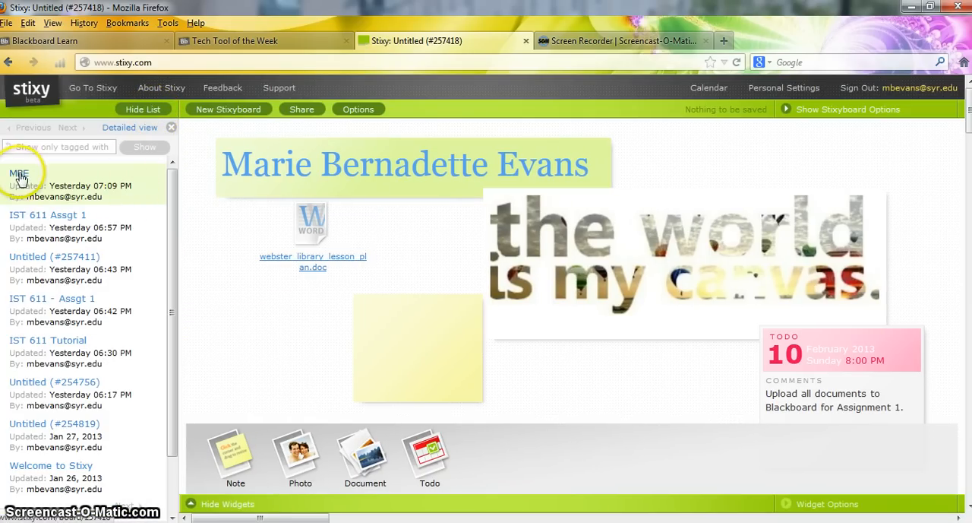
{"action": "left_click", "coordinate": [158, 111]}
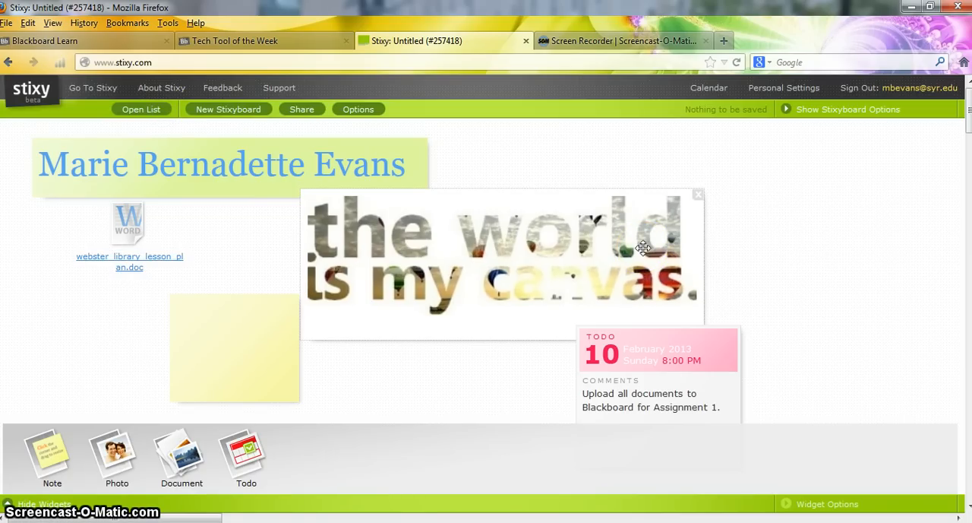
{"action": "left_click", "coordinate": [146, 111]}
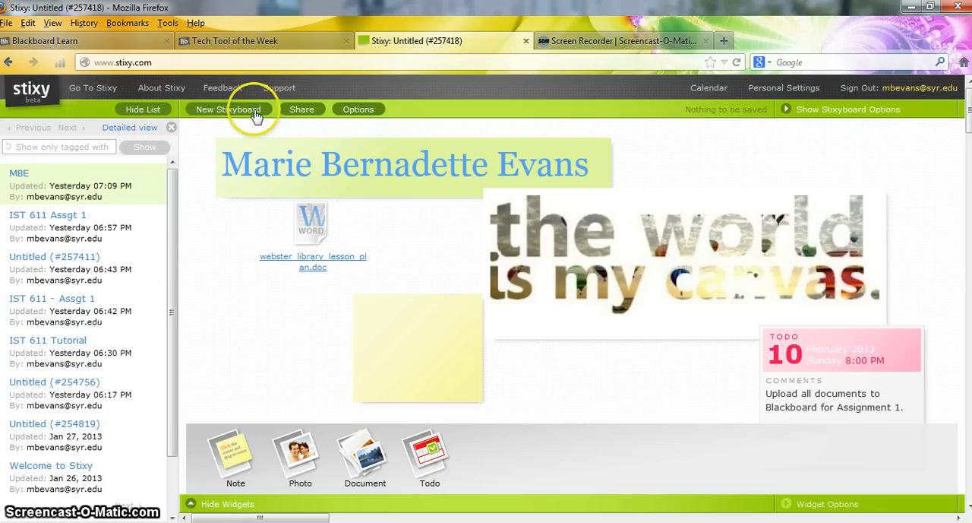